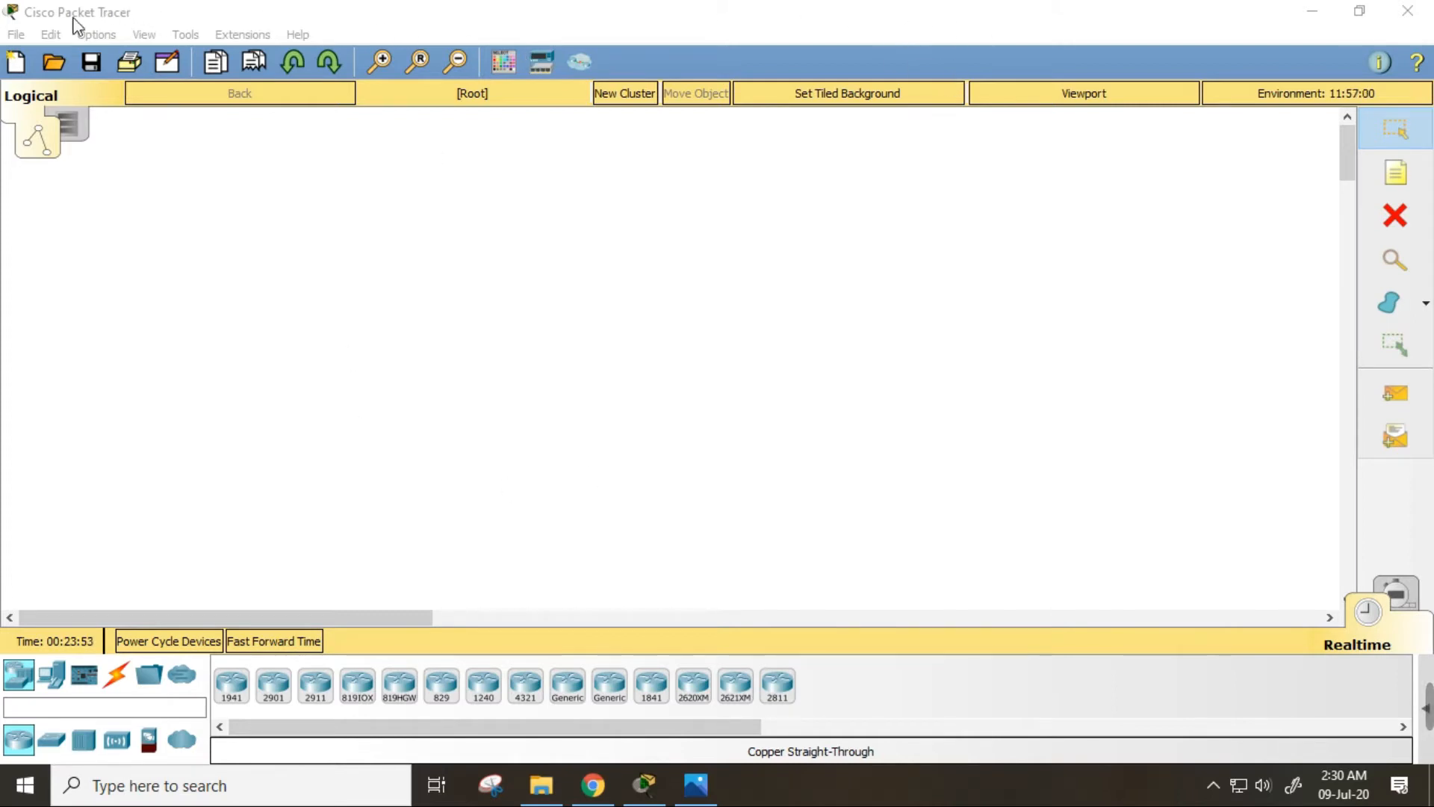
click(15, 37)
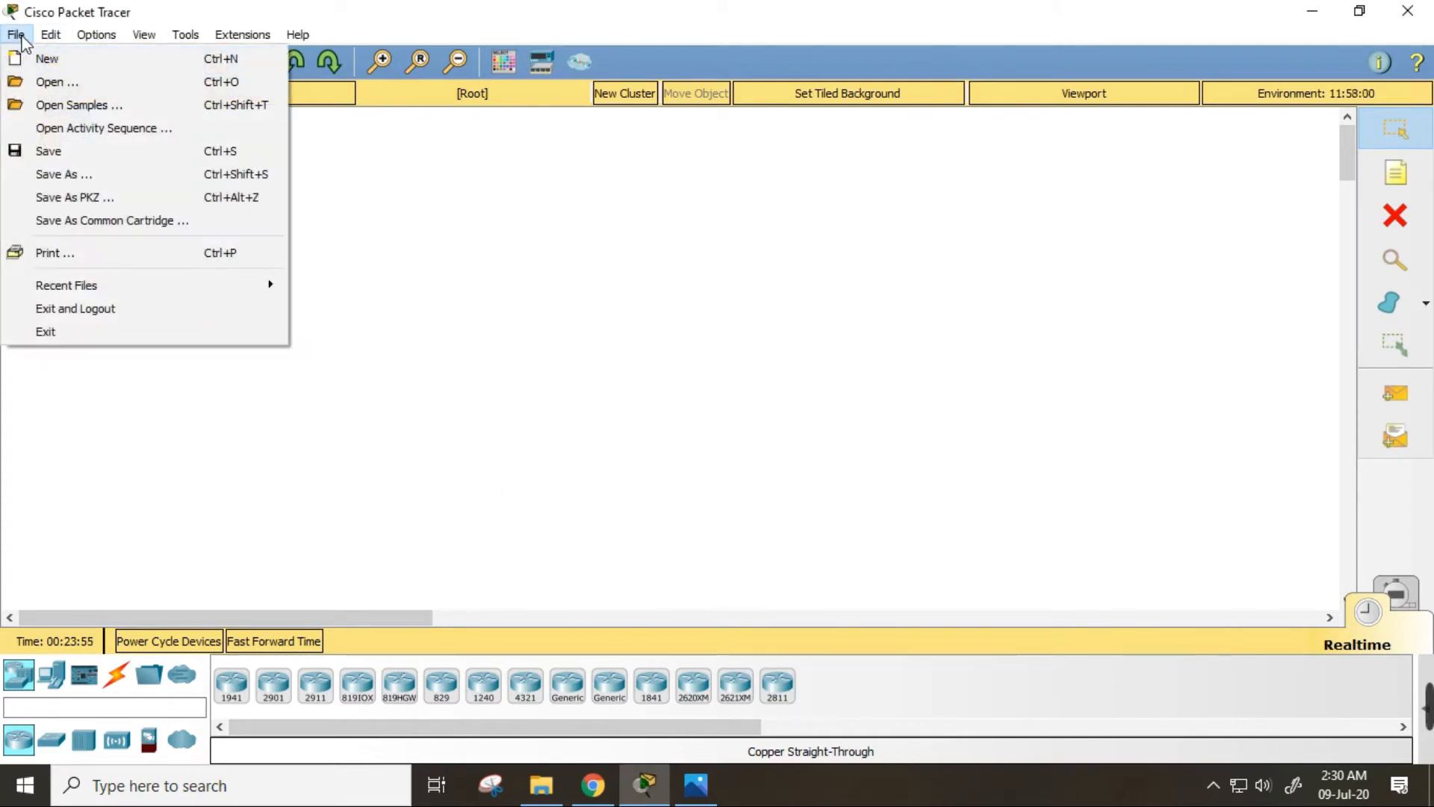
mouse_move(93, 45)
mouse_move(152, 43)
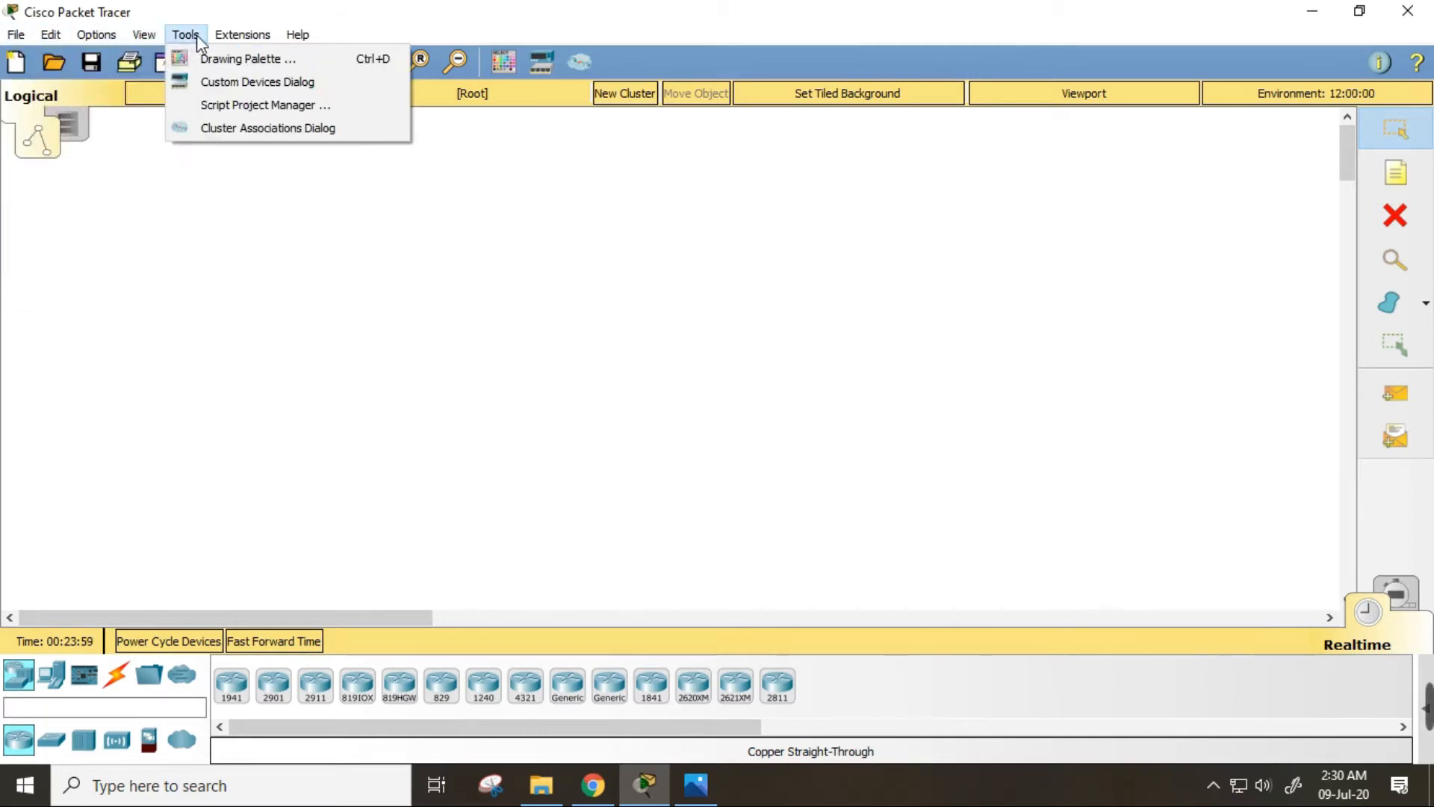
mouse_move(34, 37)
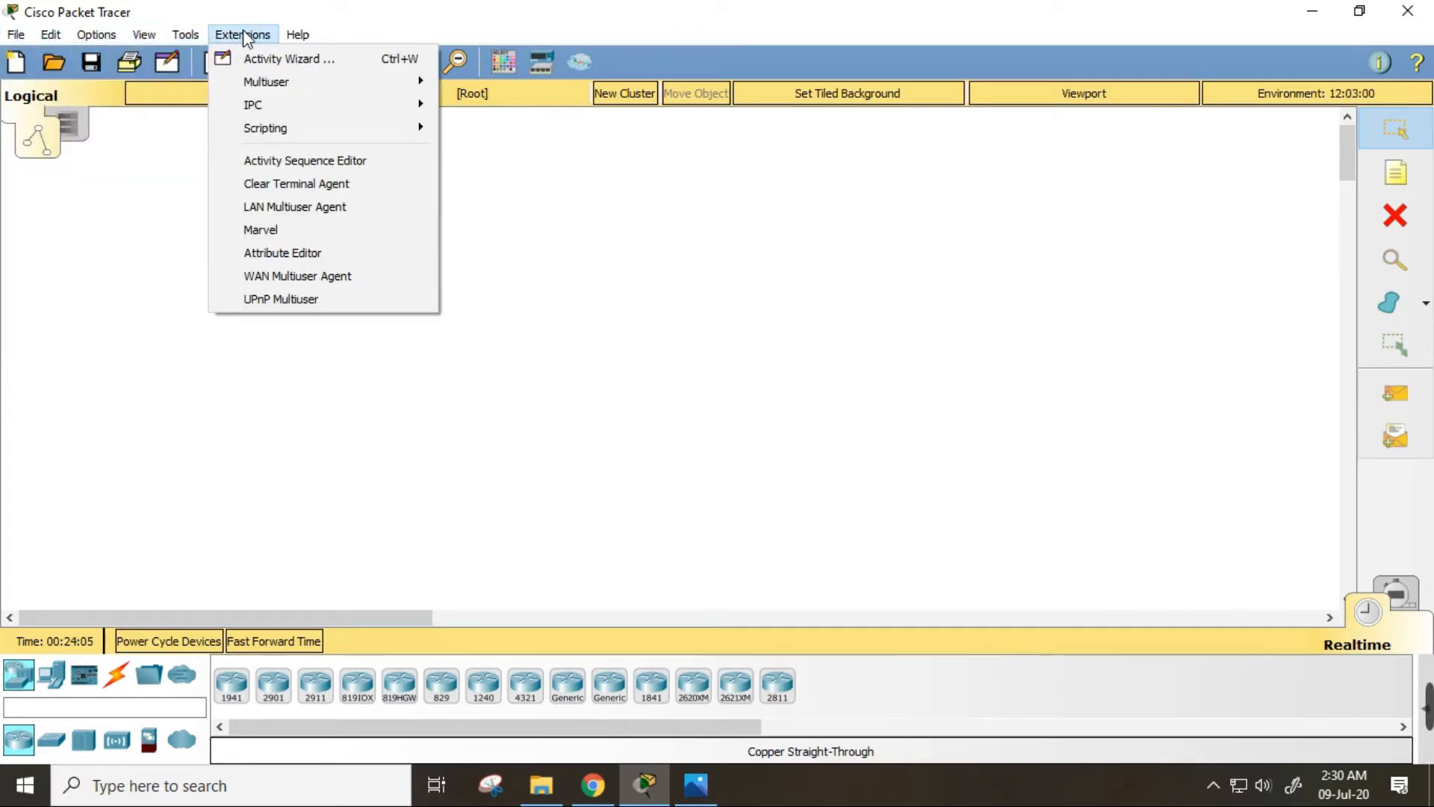
mouse_move(243, 39)
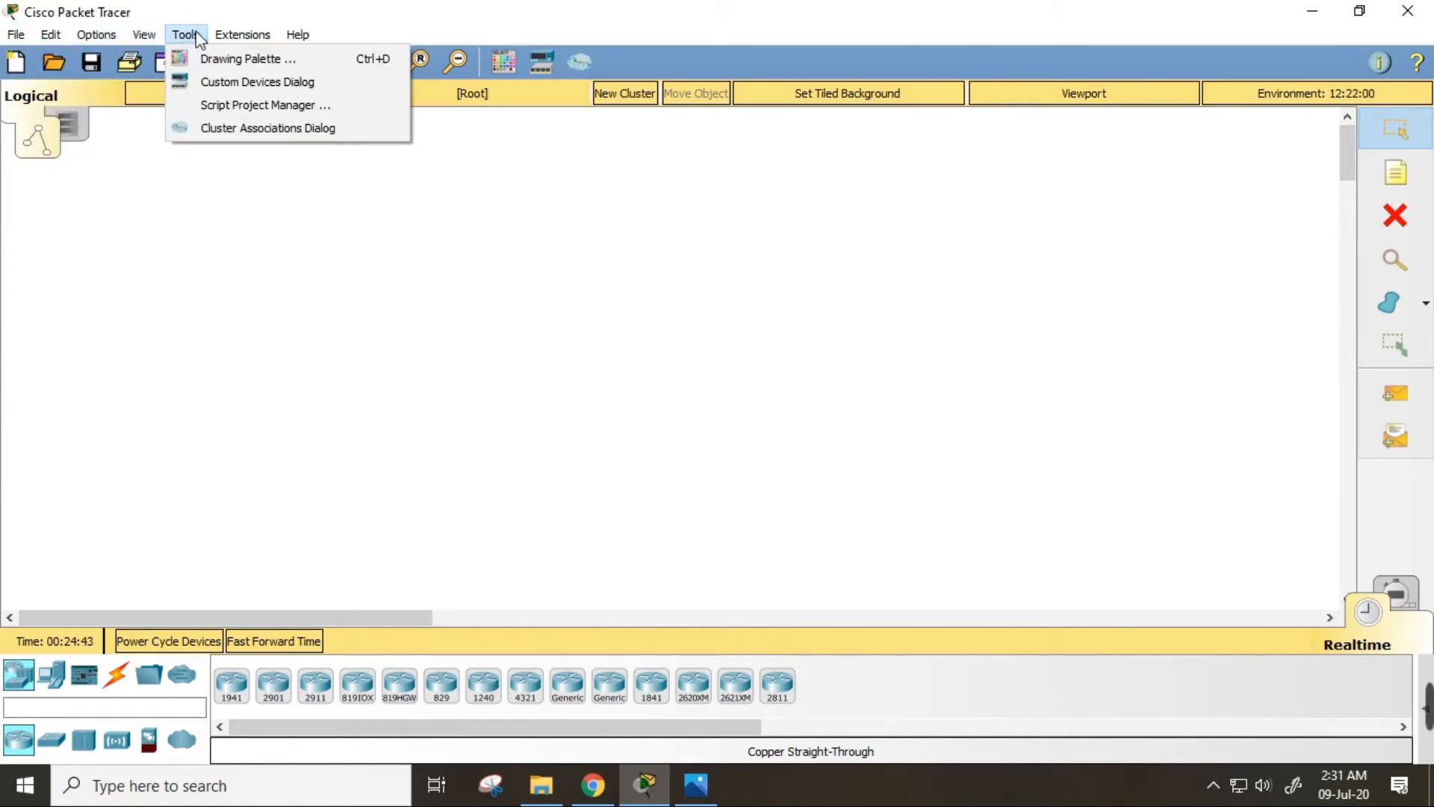
mouse_move(294, 41)
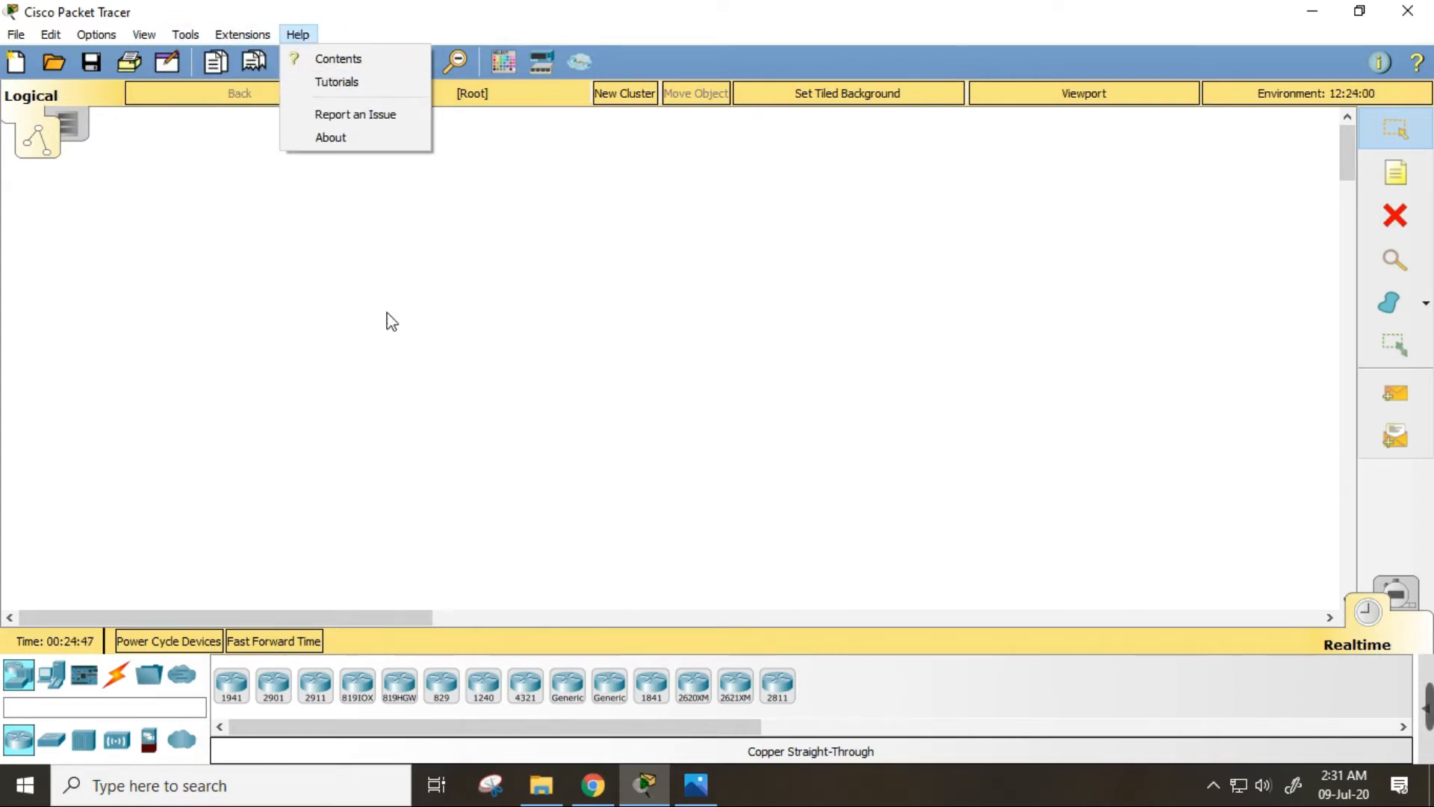
click(979, 281)
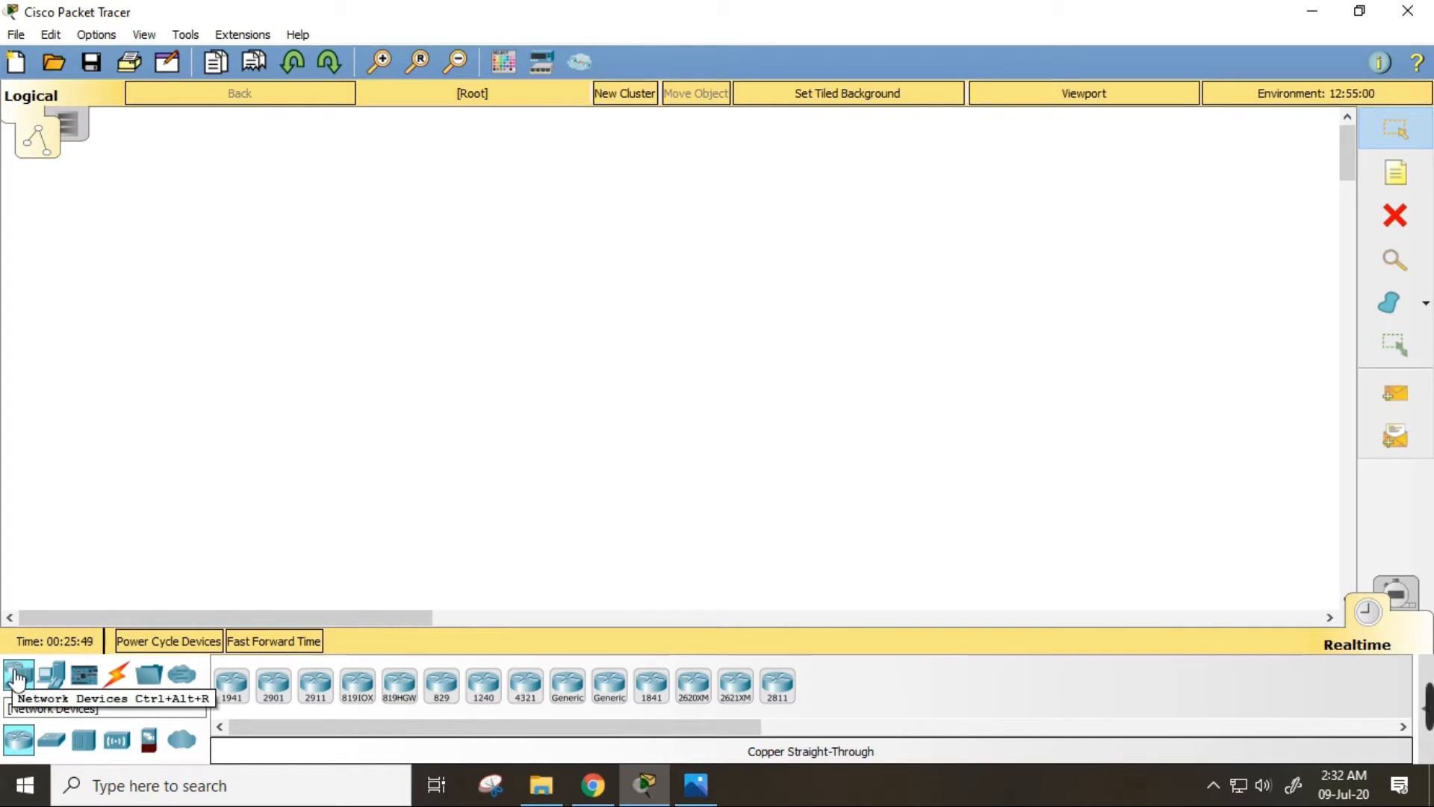
Examine the network device, end device, component and connection categories with their subcategories, ending on the router models.
click(51, 741)
click(94, 751)
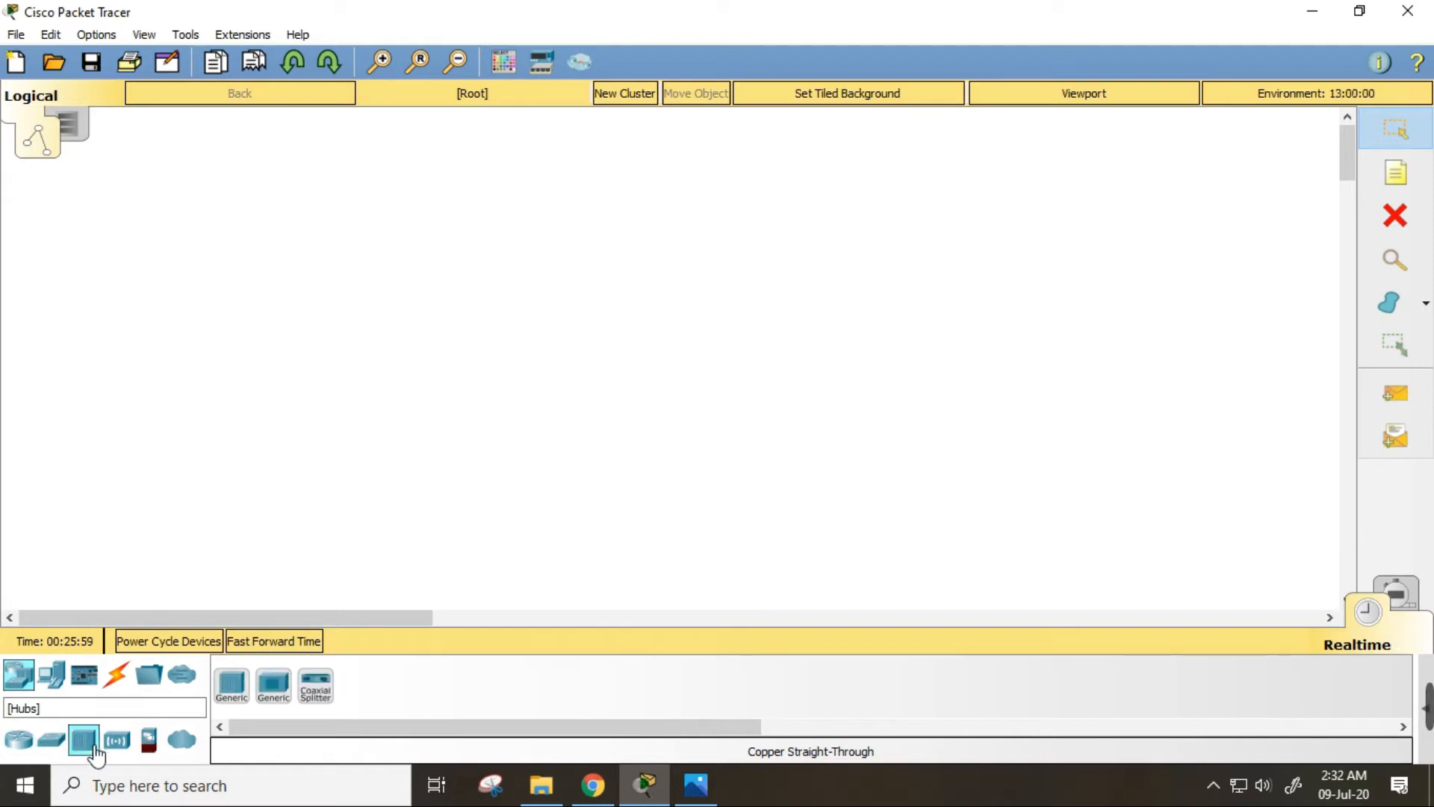
click(127, 747)
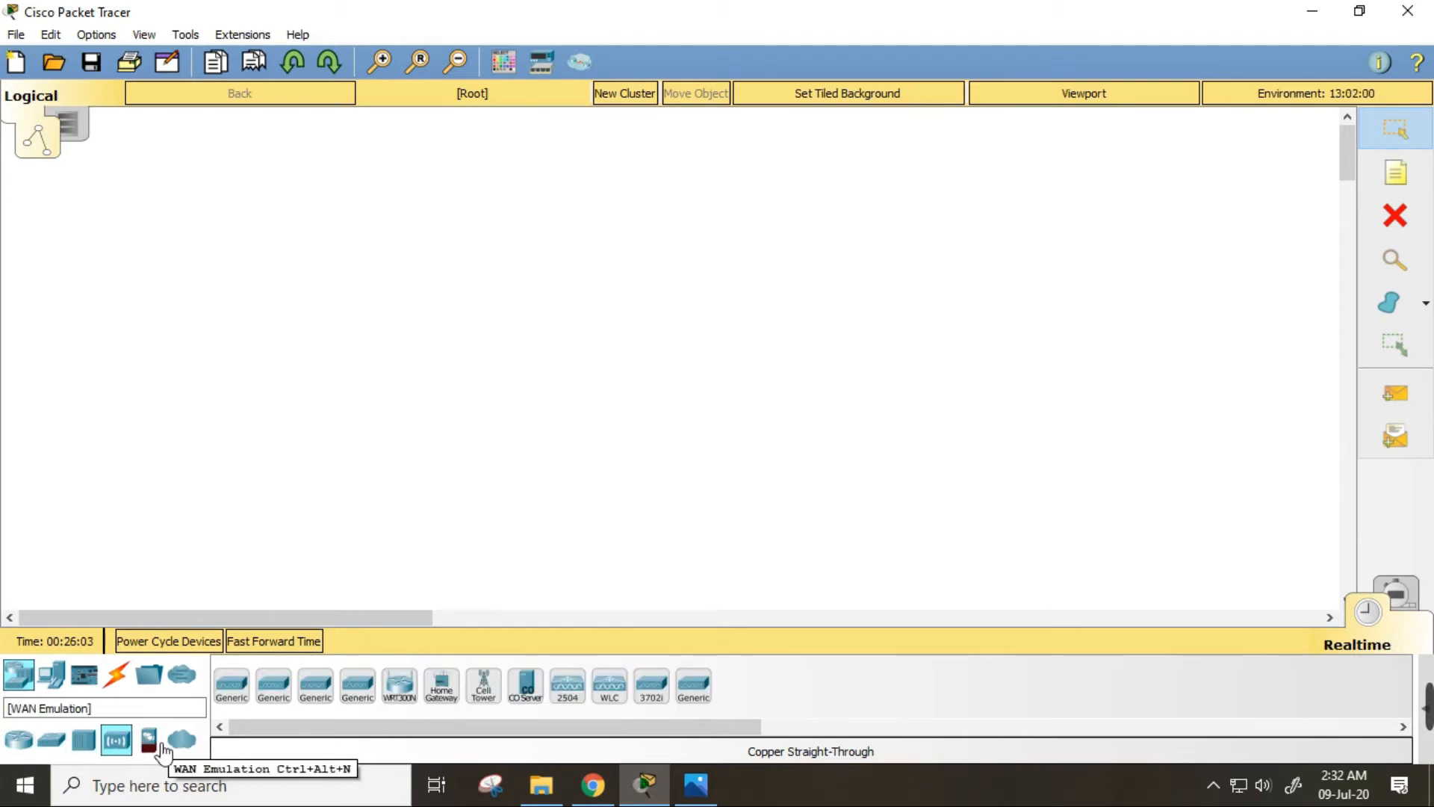
click(25, 676)
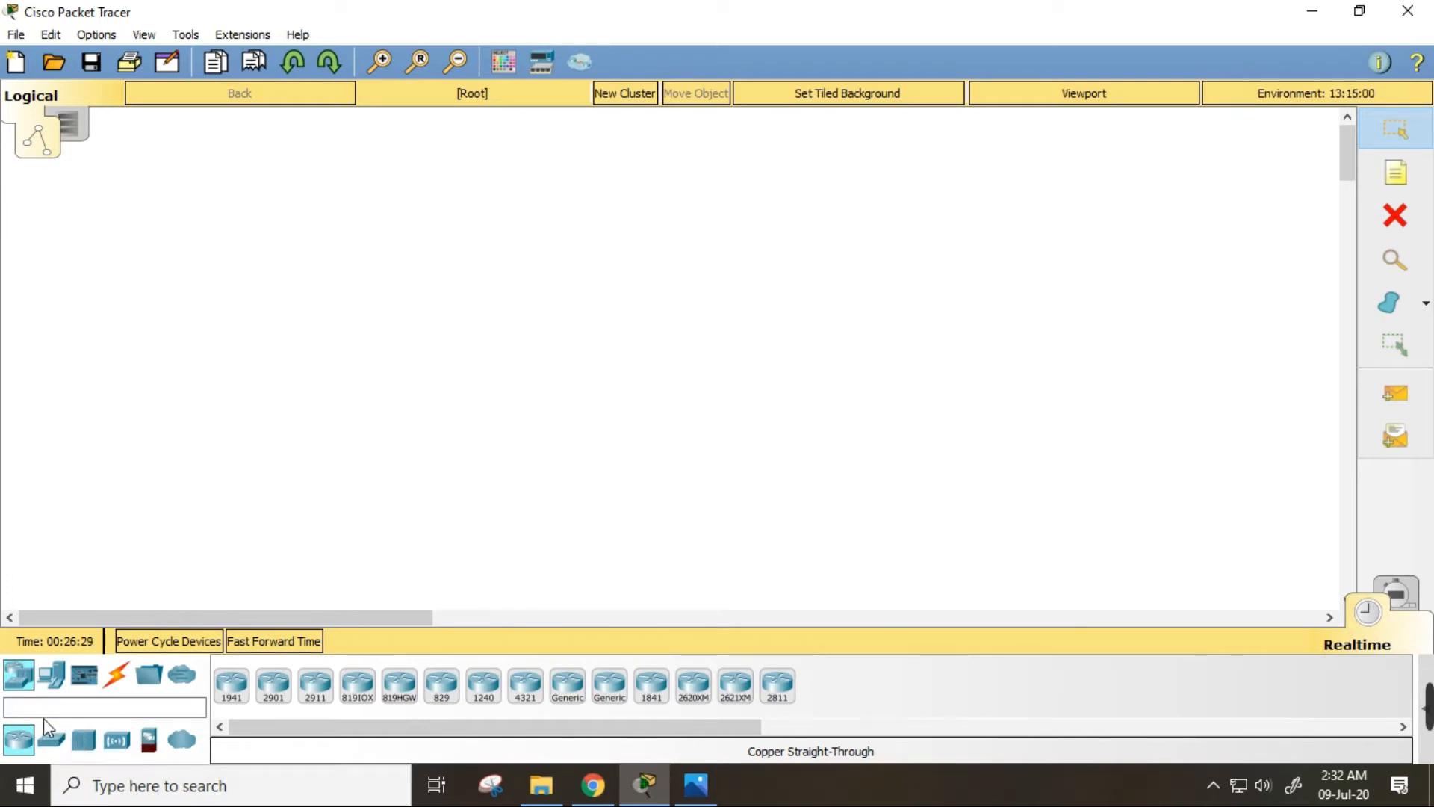
click(64, 681)
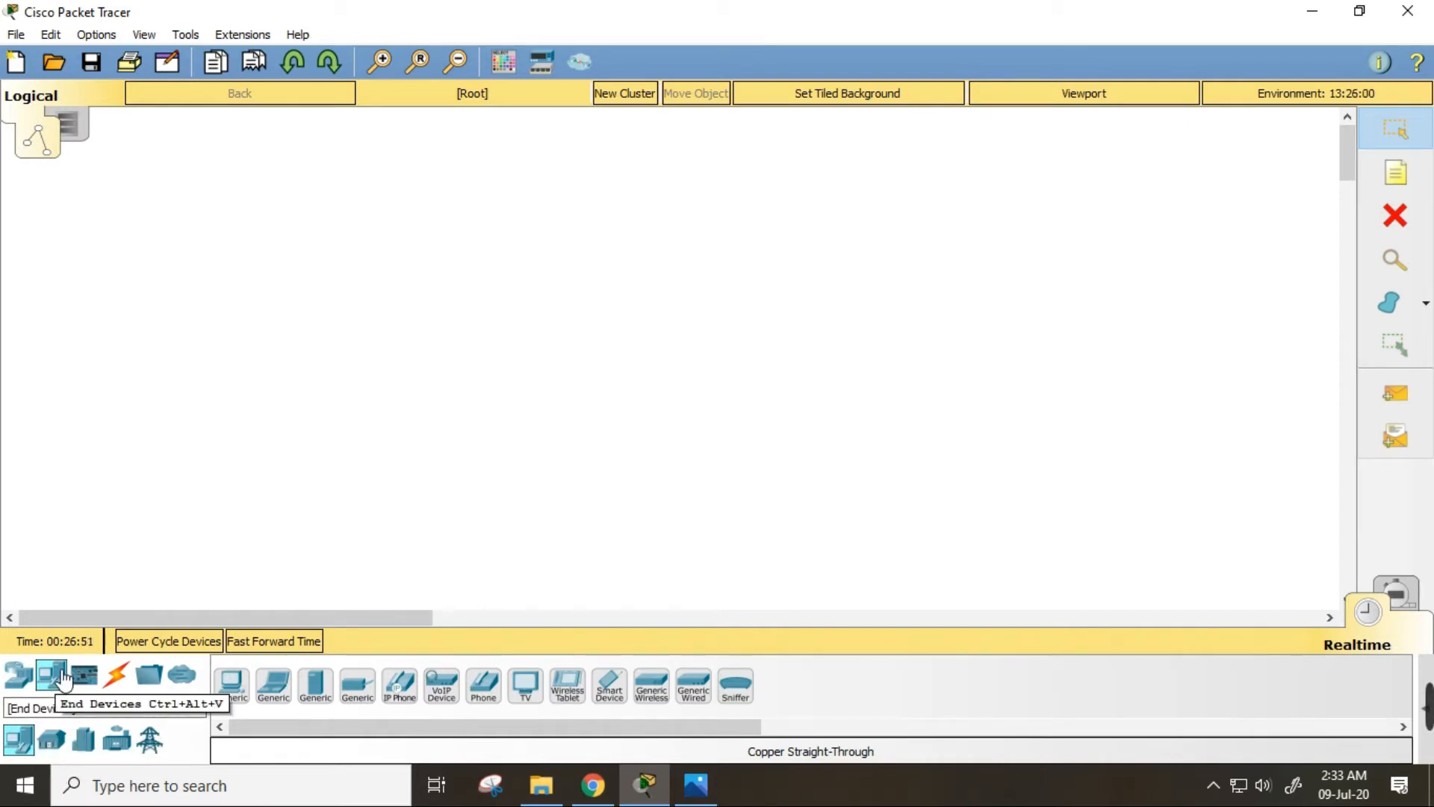
click(51, 741)
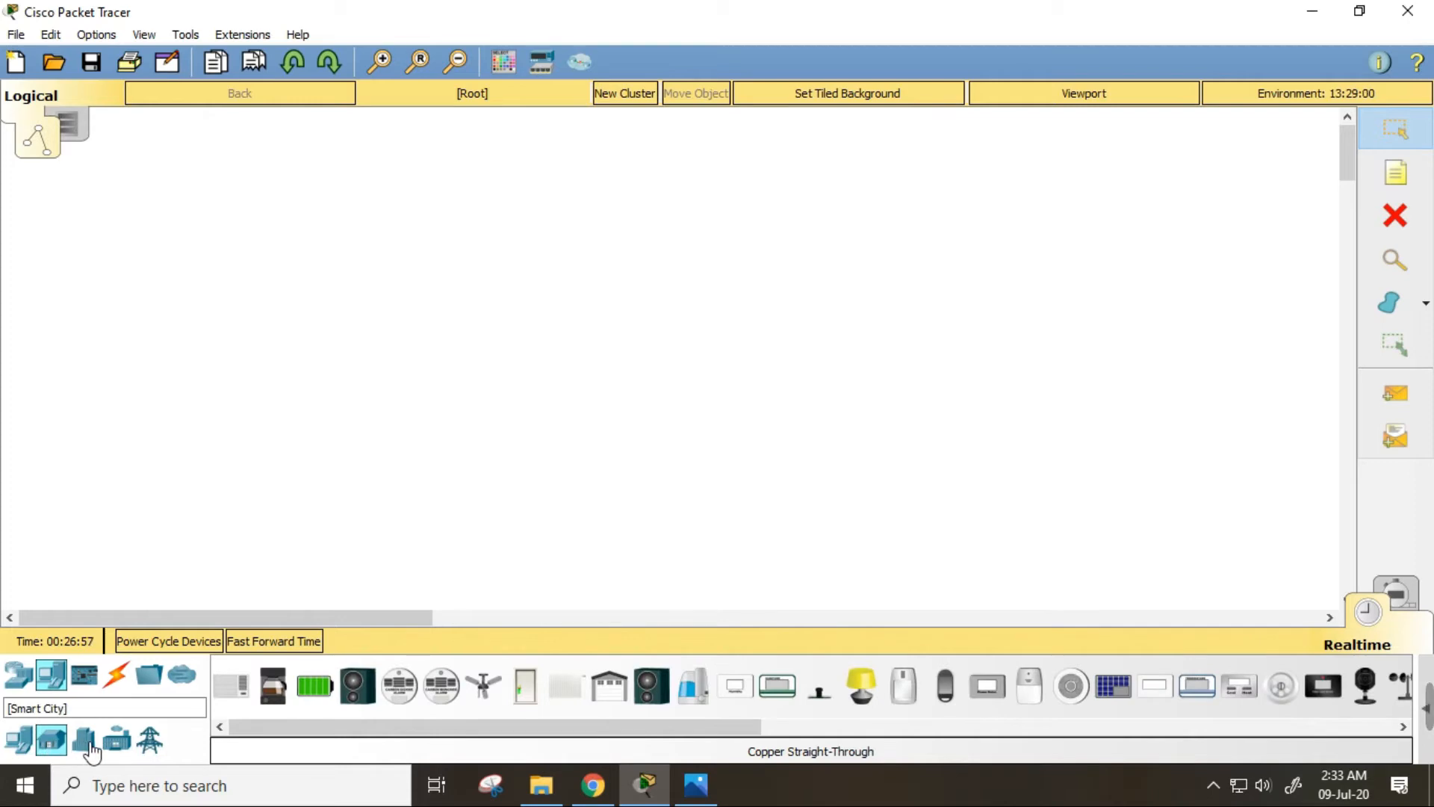
click(90, 750)
click(120, 751)
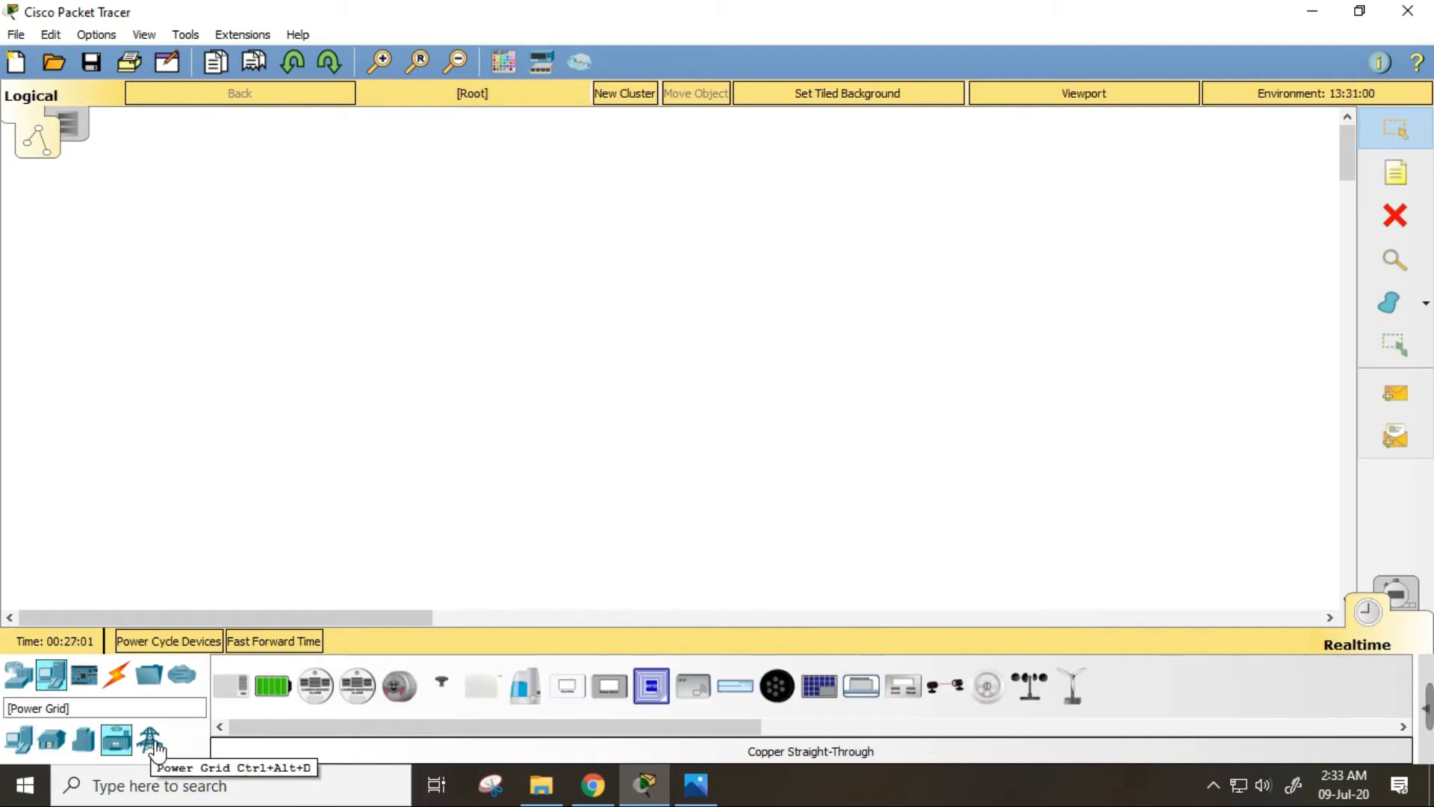
click(18, 741)
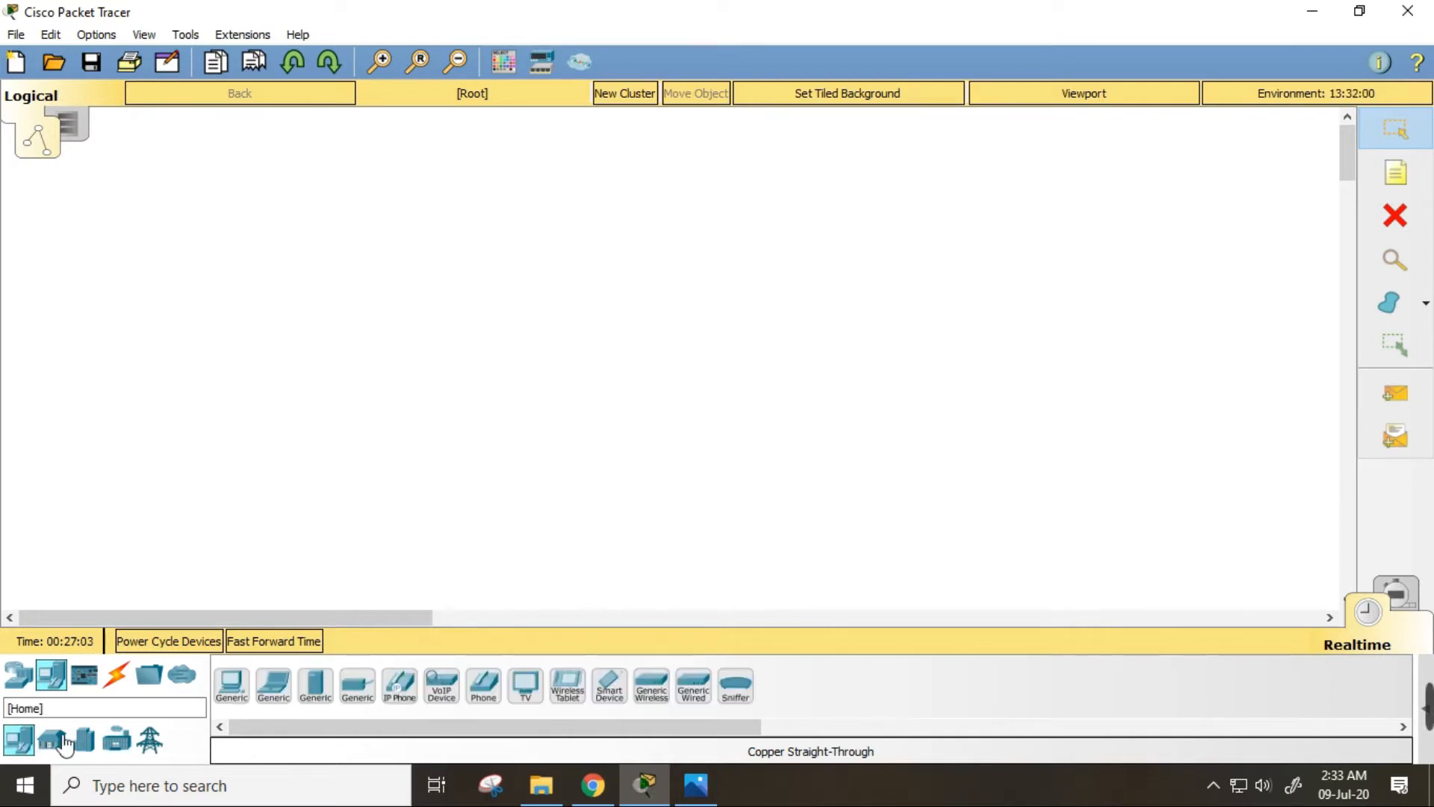
click(90, 680)
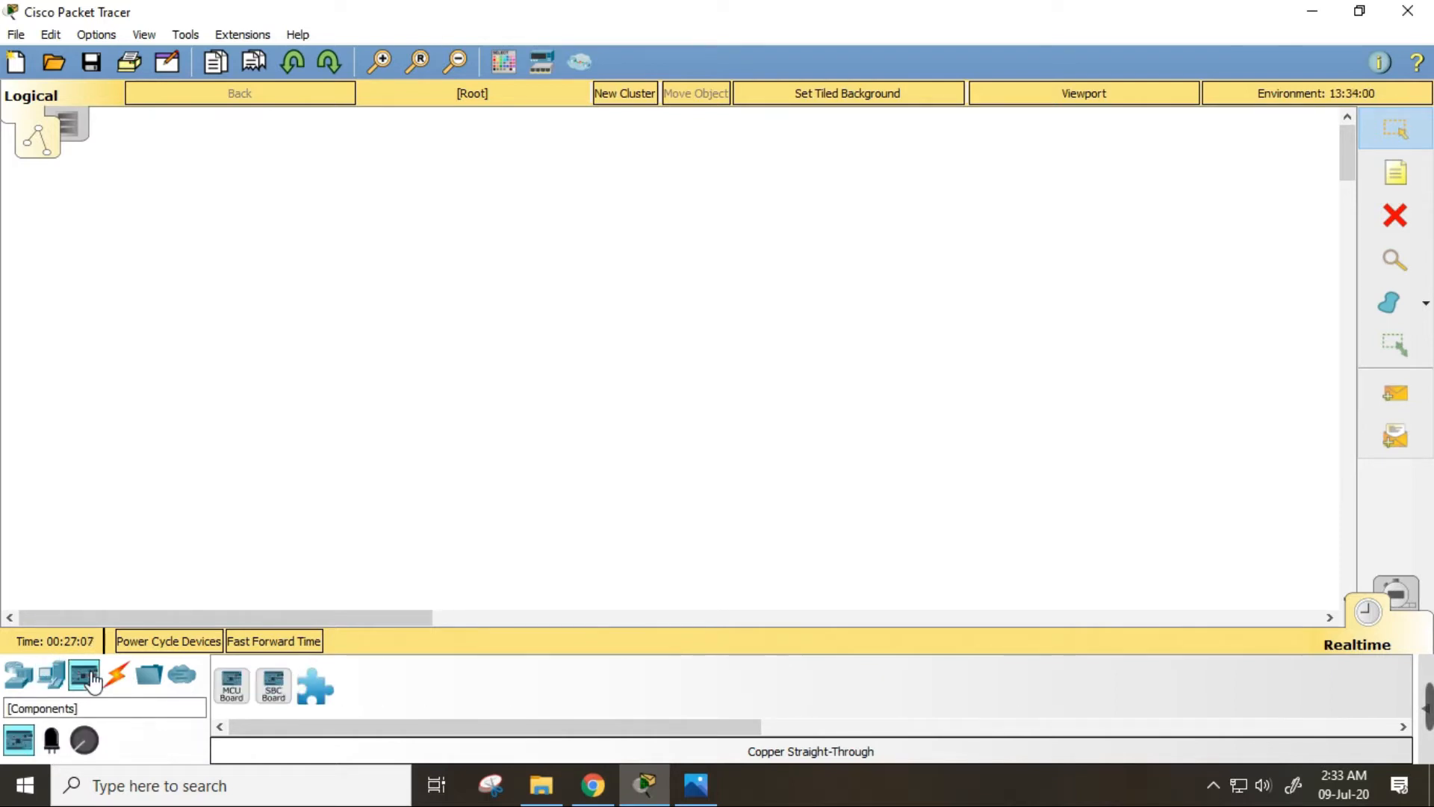
click(50, 740)
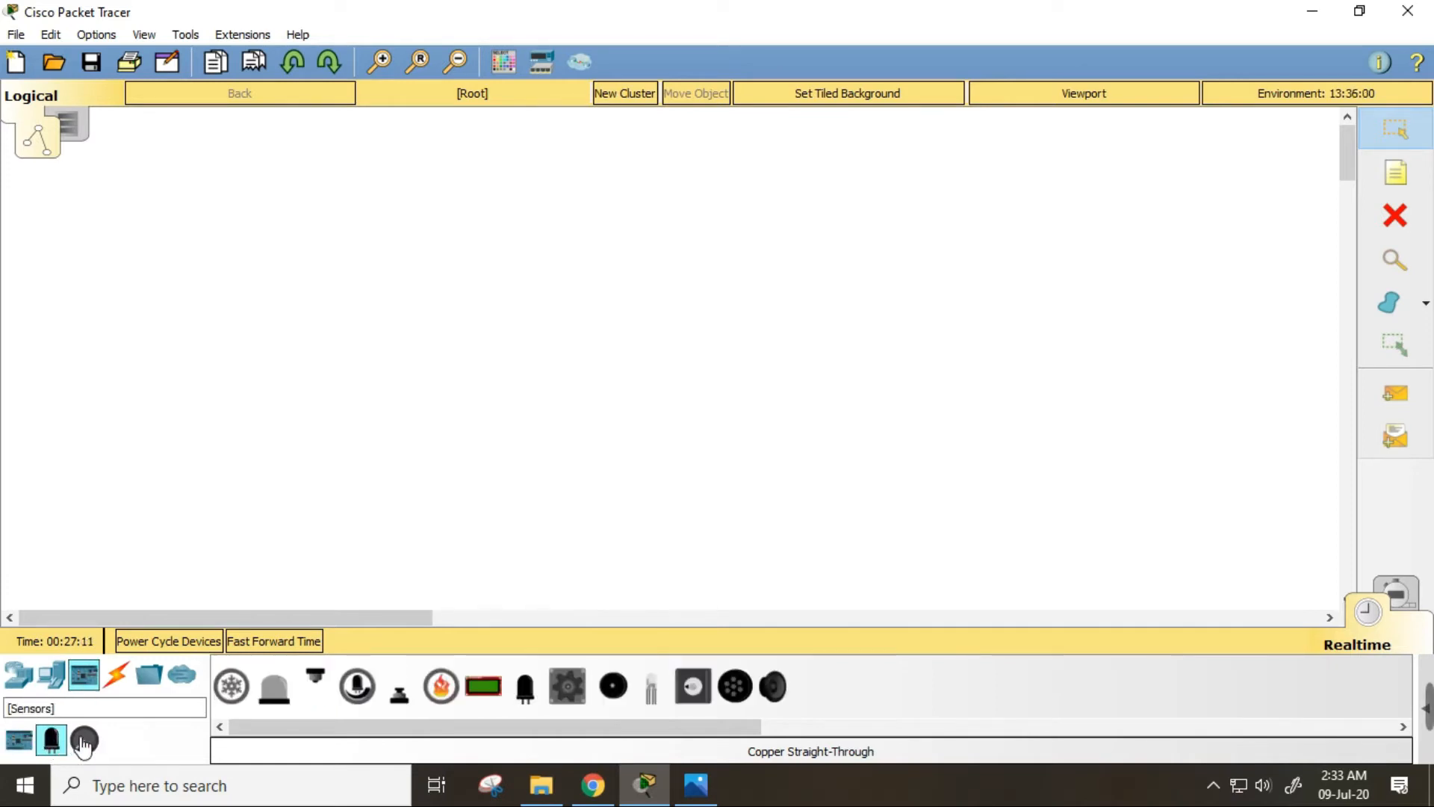
click(95, 741)
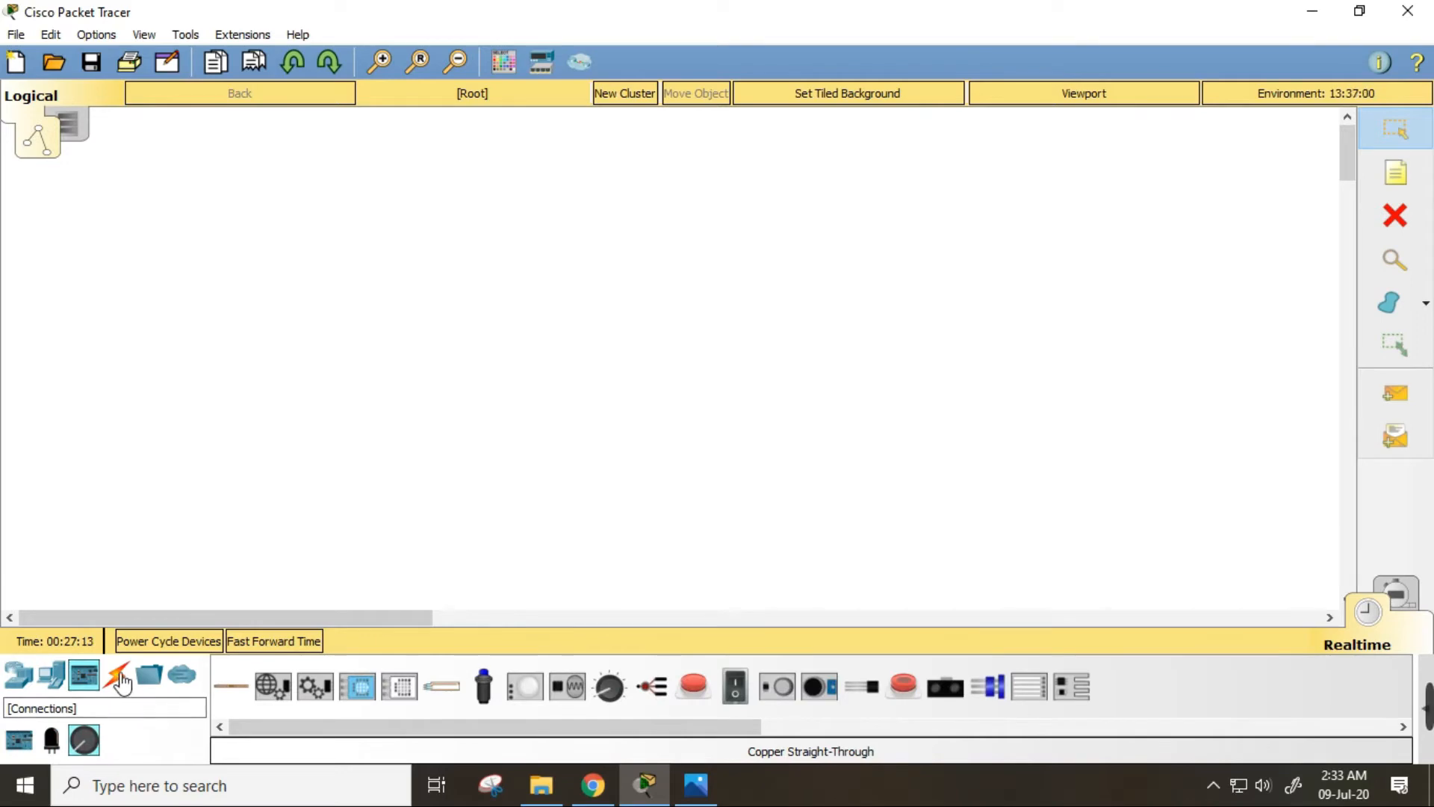
click(124, 676)
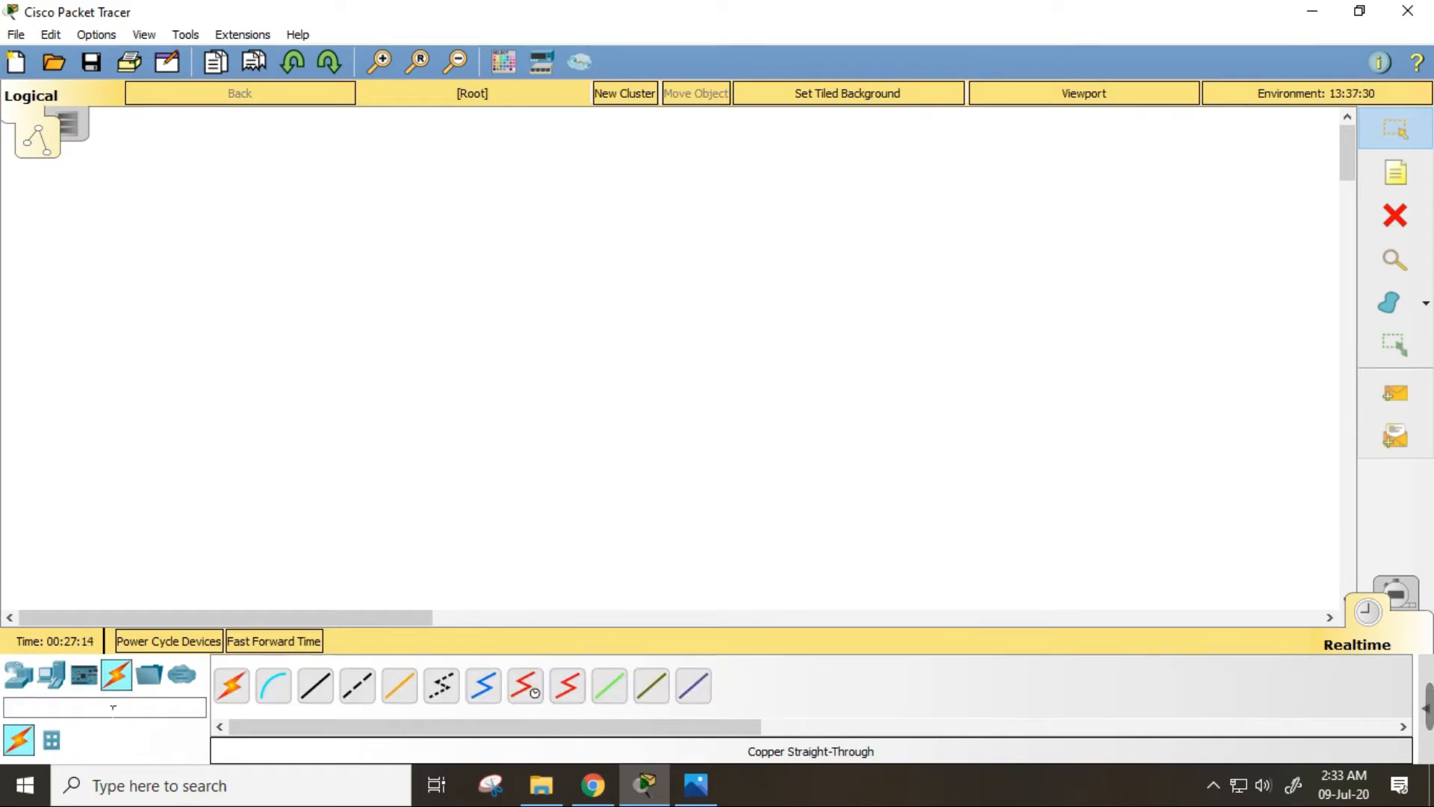
click(53, 744)
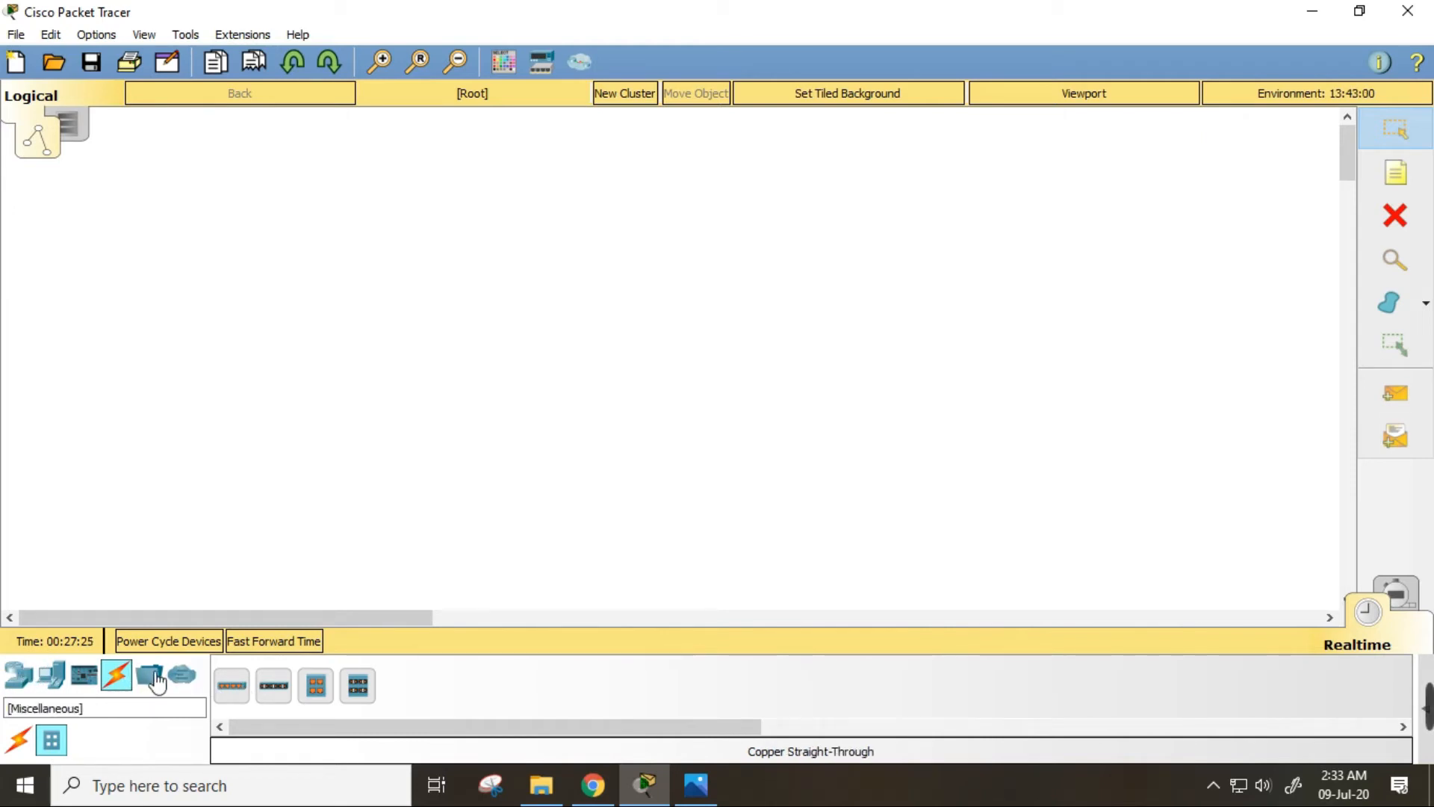
click(21, 677)
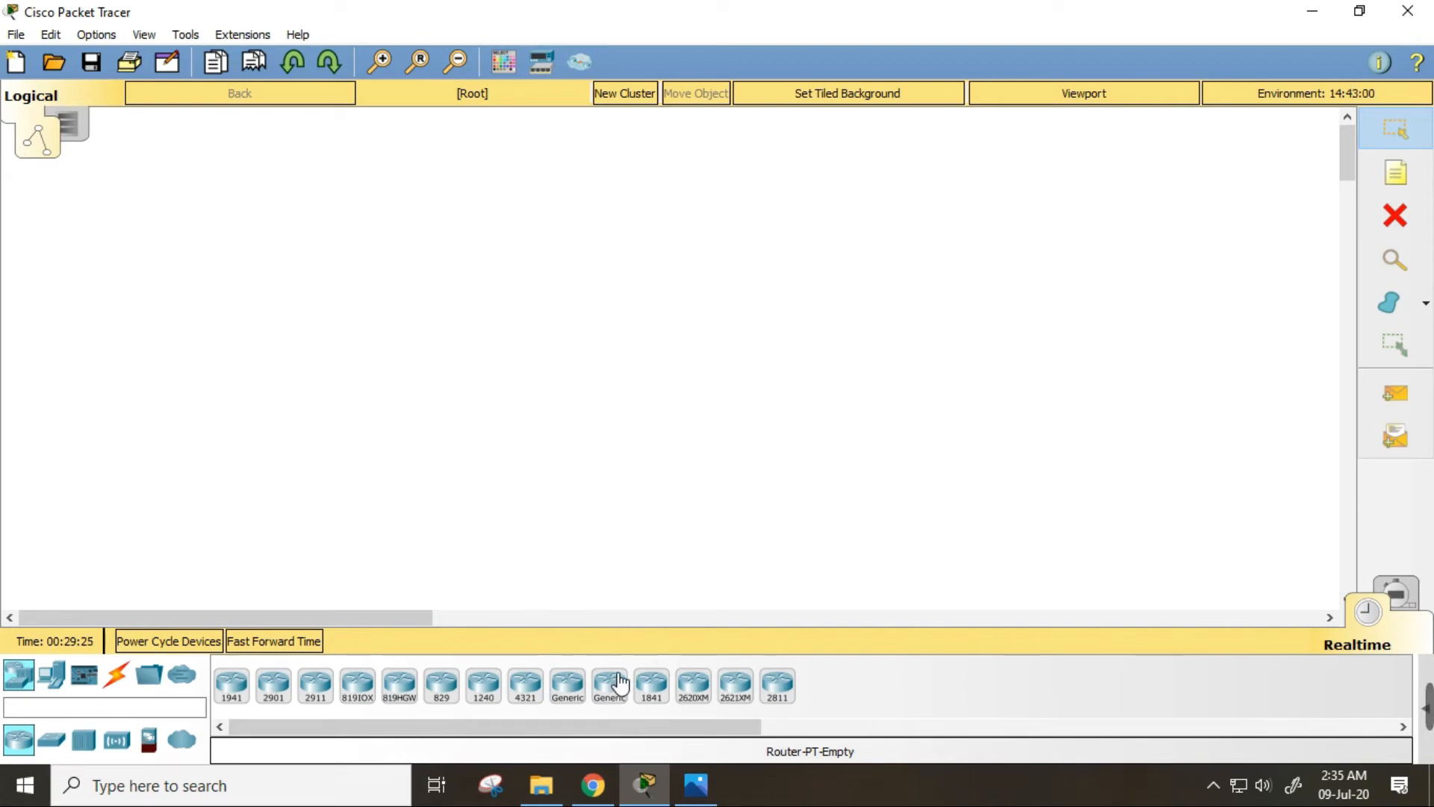
click(578, 681)
click(579, 681)
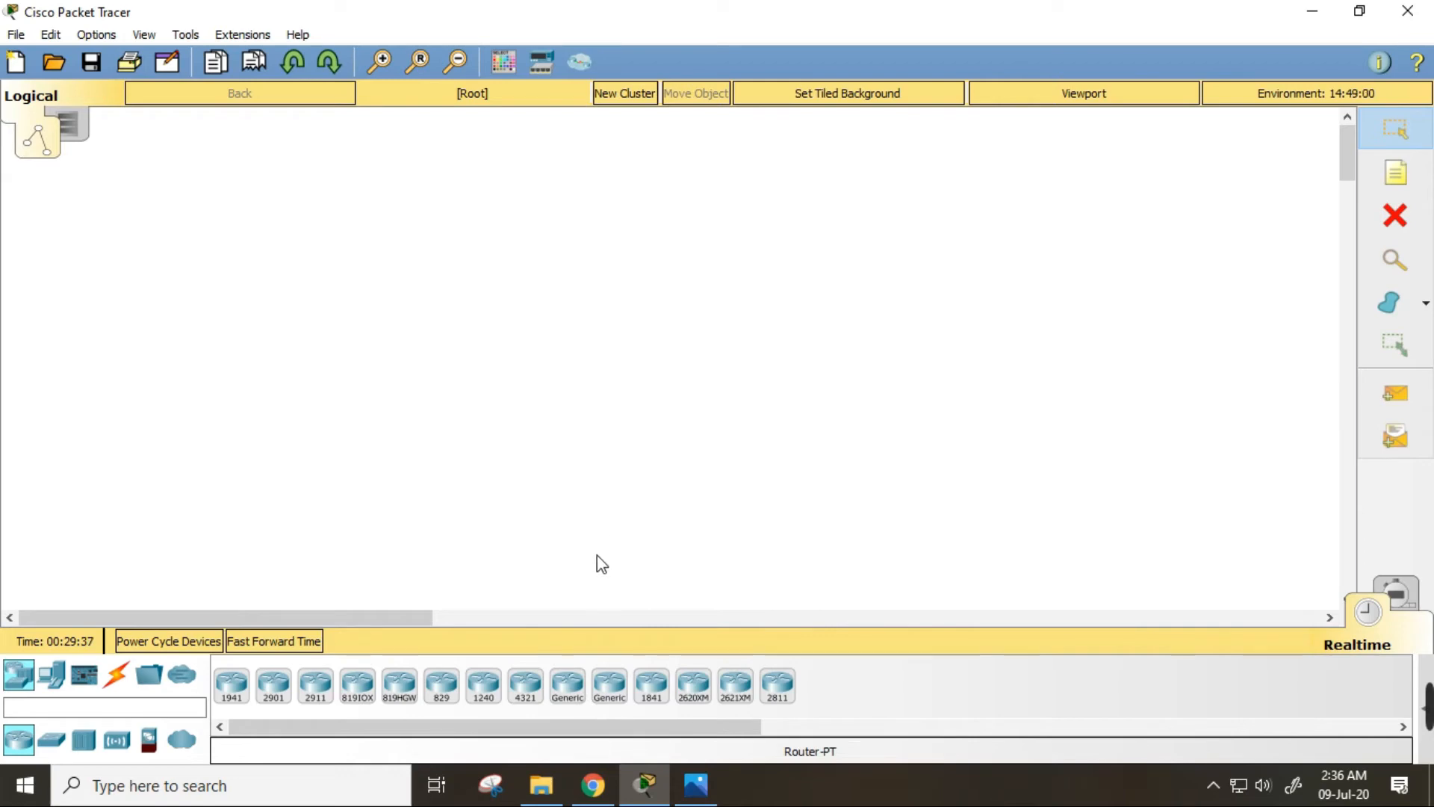
click(573, 691)
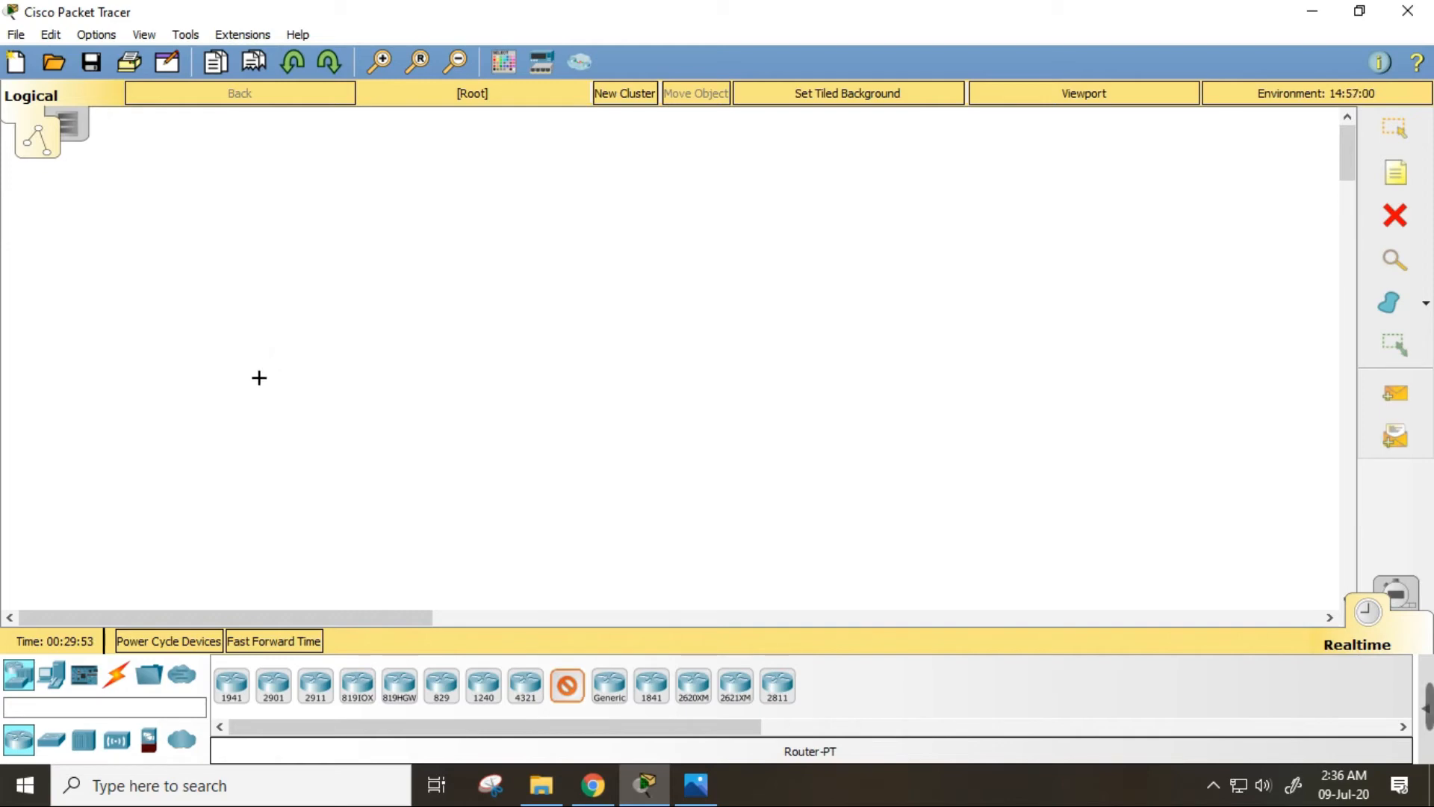
click(294, 374)
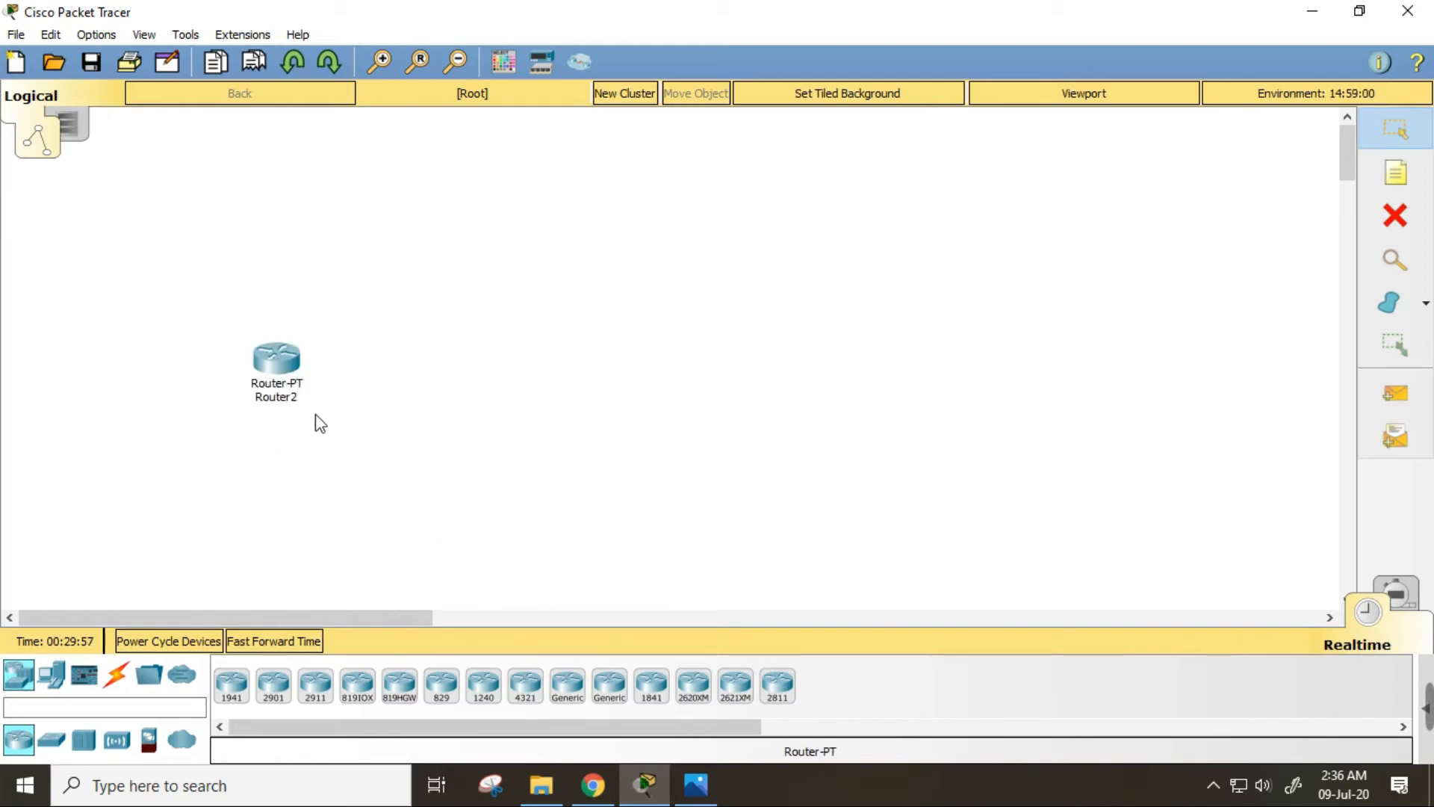
key(ctrl+z)
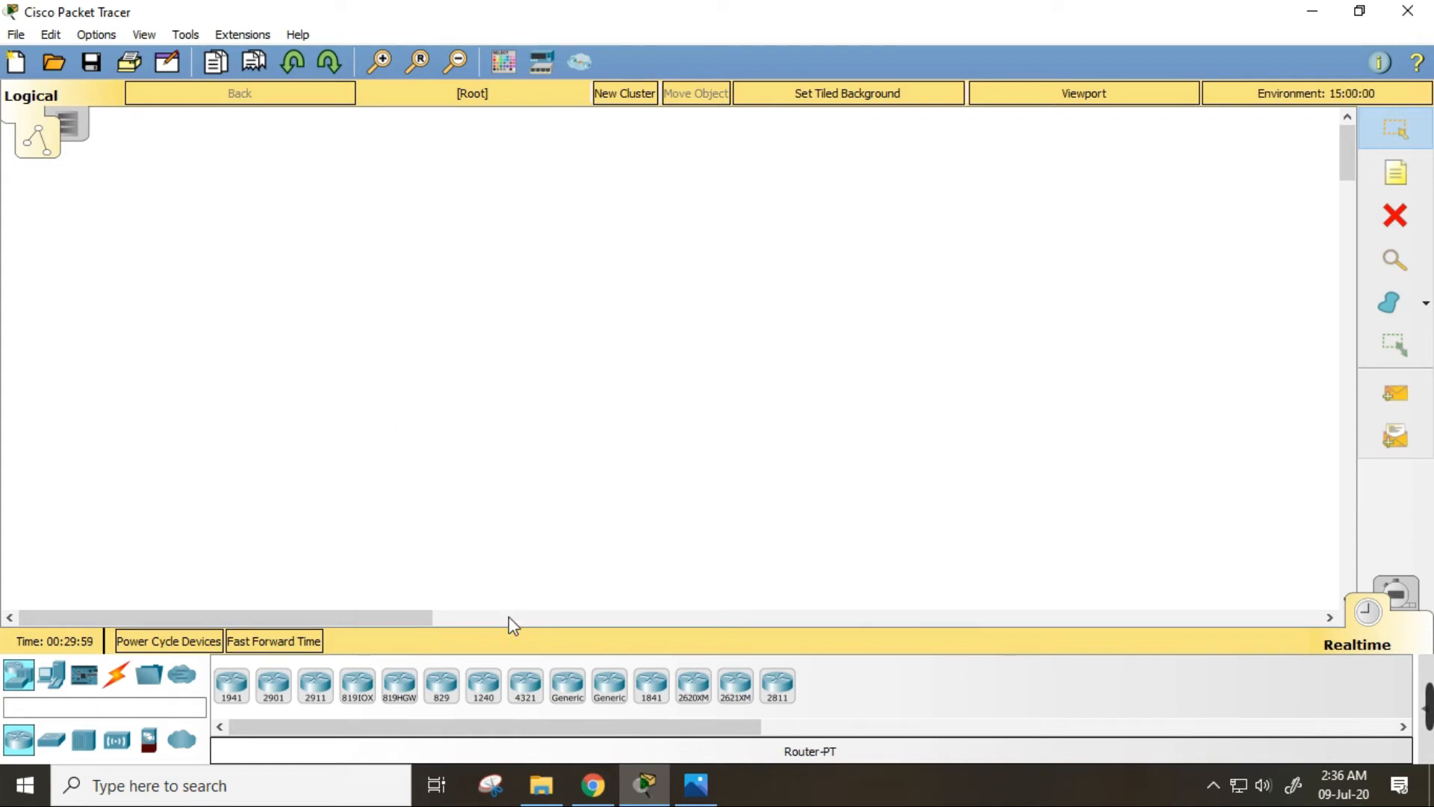
Place a generic Router-PT router in the workspace and move it to the middle of the canvas.
click(579, 703)
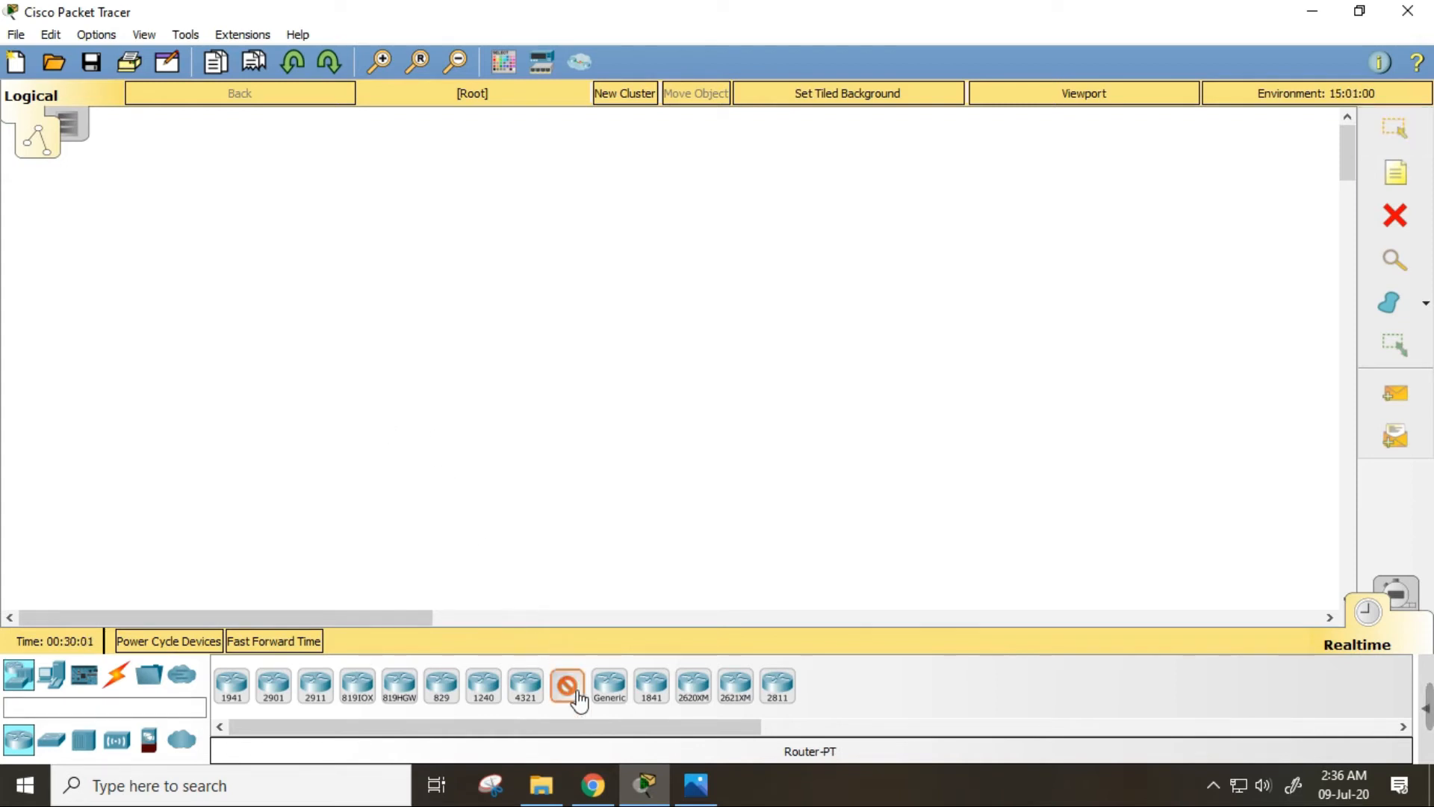
click(322, 381)
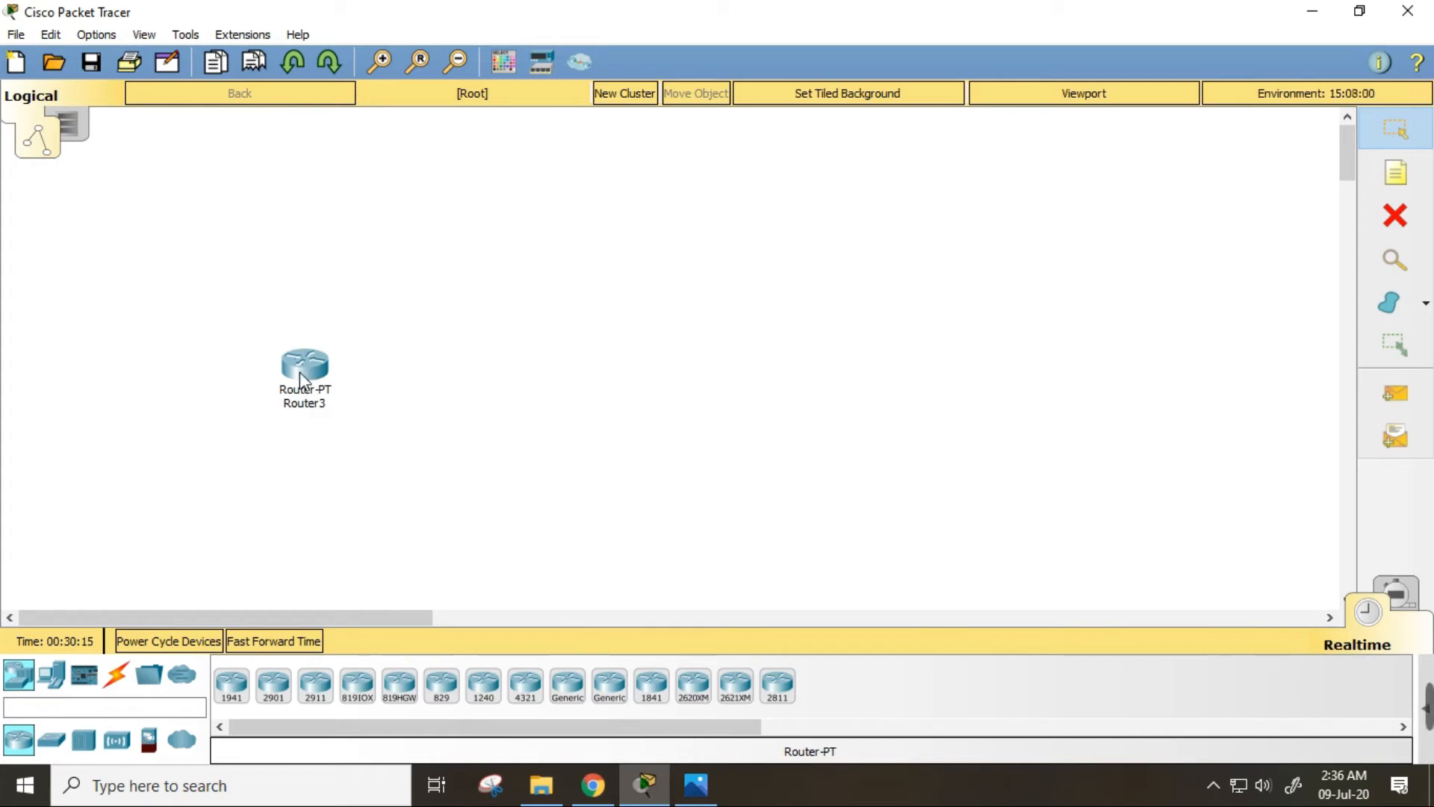
drag(299, 370, 623, 342)
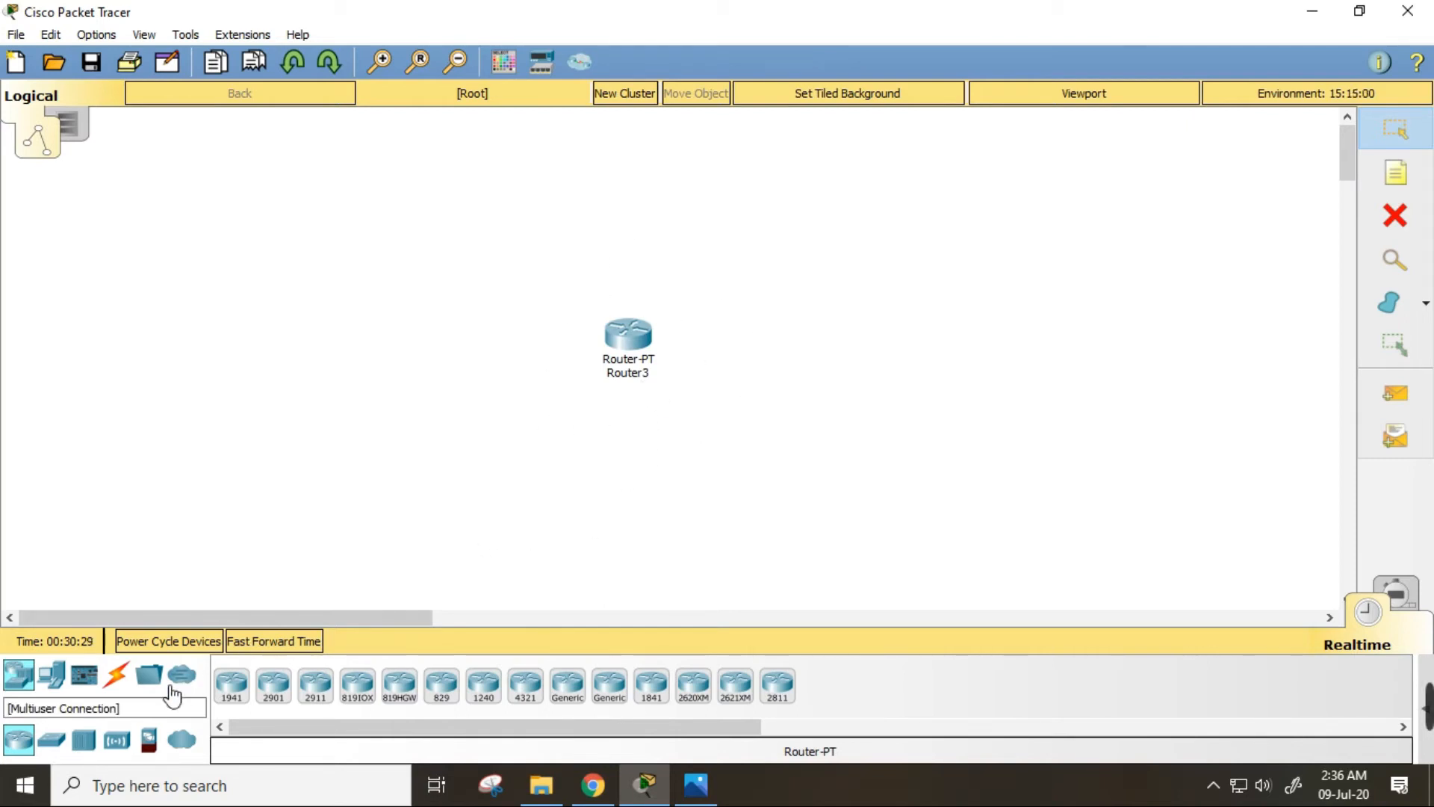
Place a 2960-24TT switch in the workspace, below and to the left of the router.
click(64, 747)
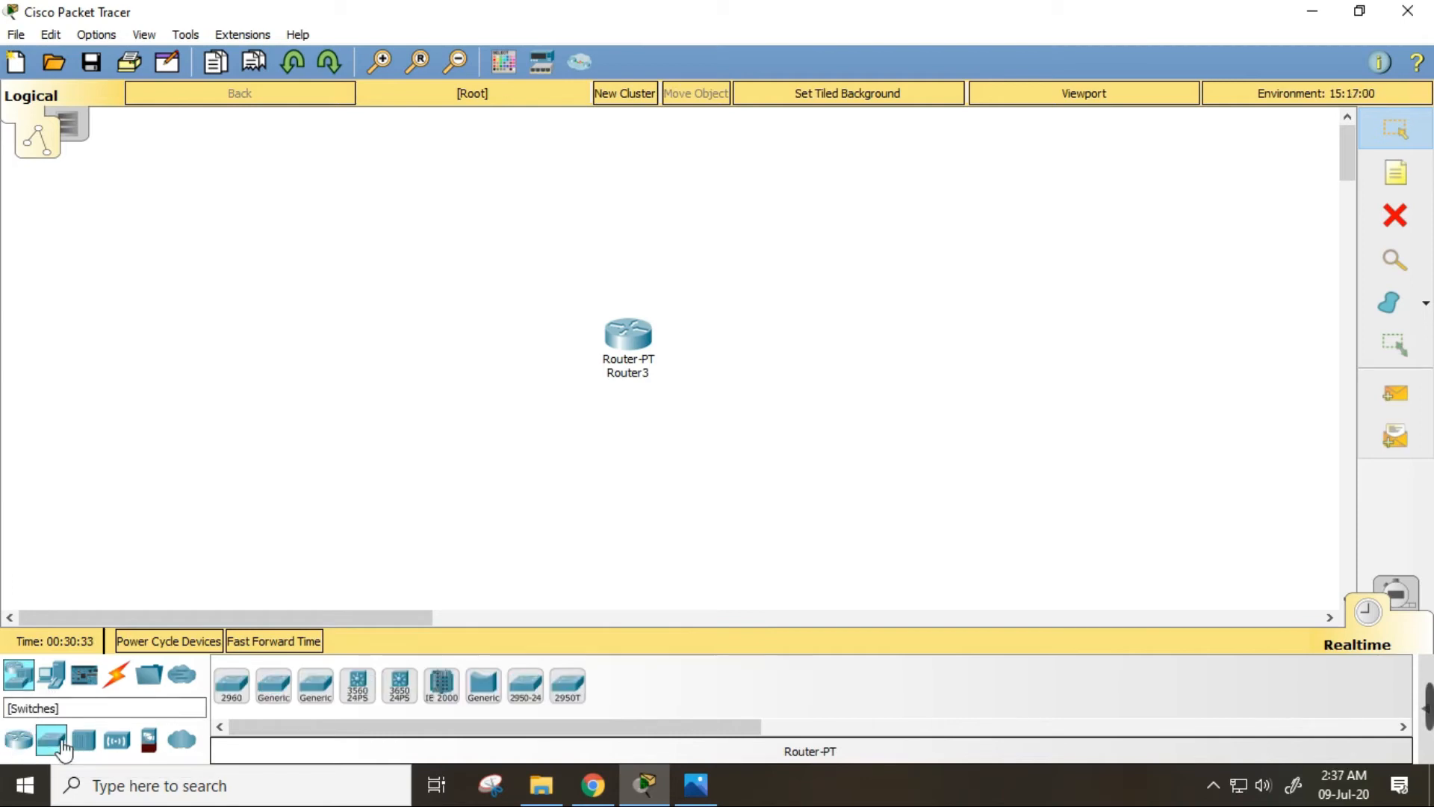
click(236, 695)
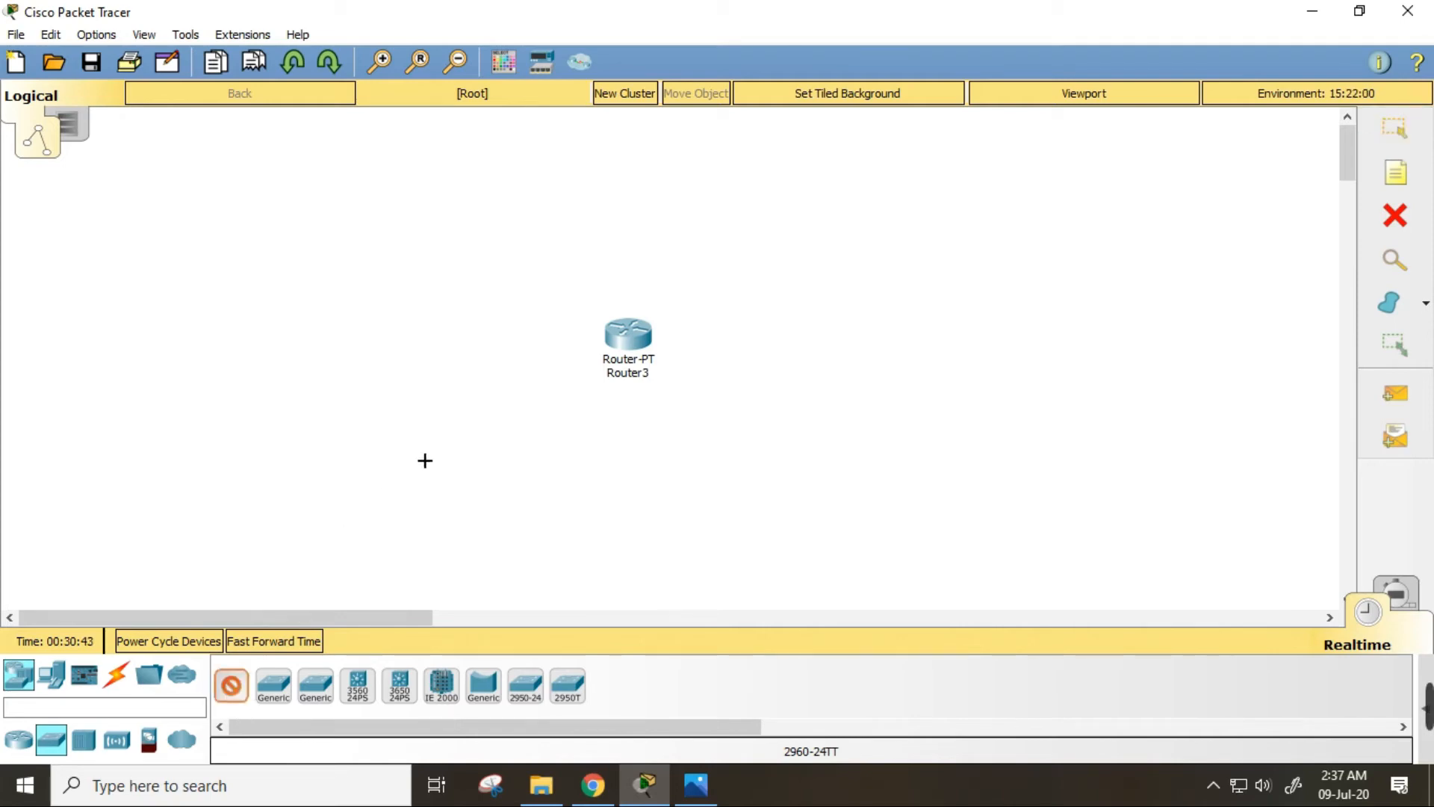
click(505, 415)
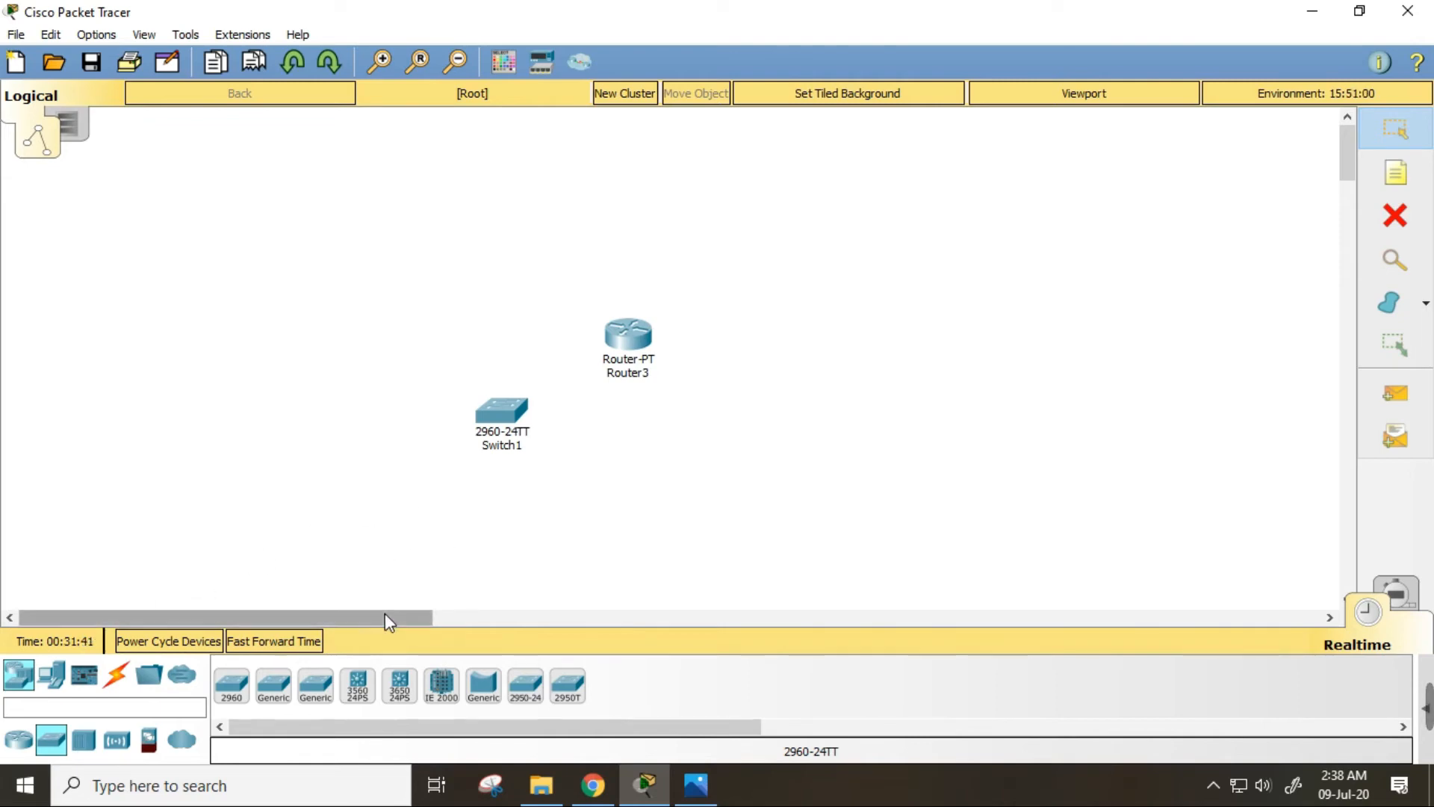
Place a generic PC-PT computer in the workspace, below and to the left of the switch.
click(60, 681)
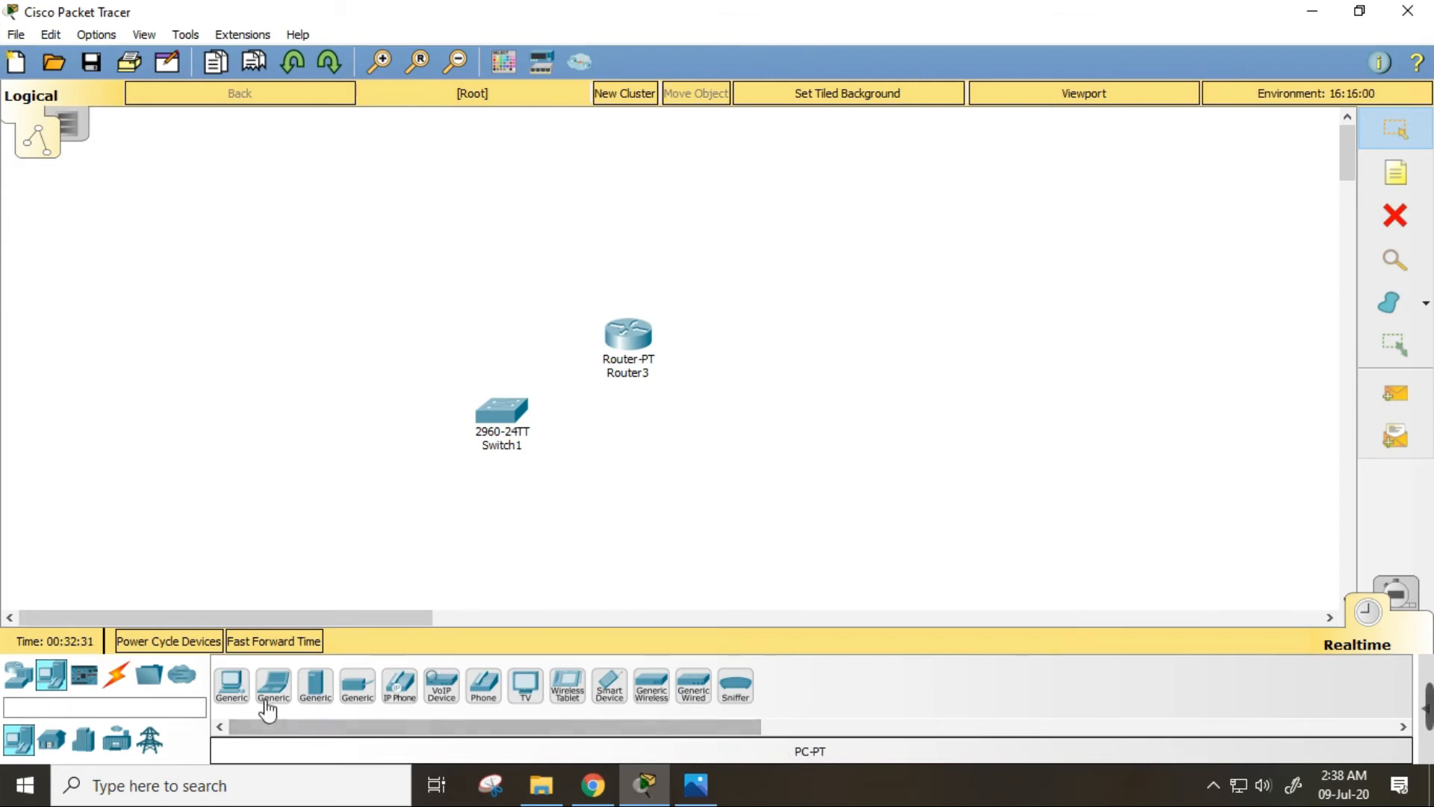
click(233, 684)
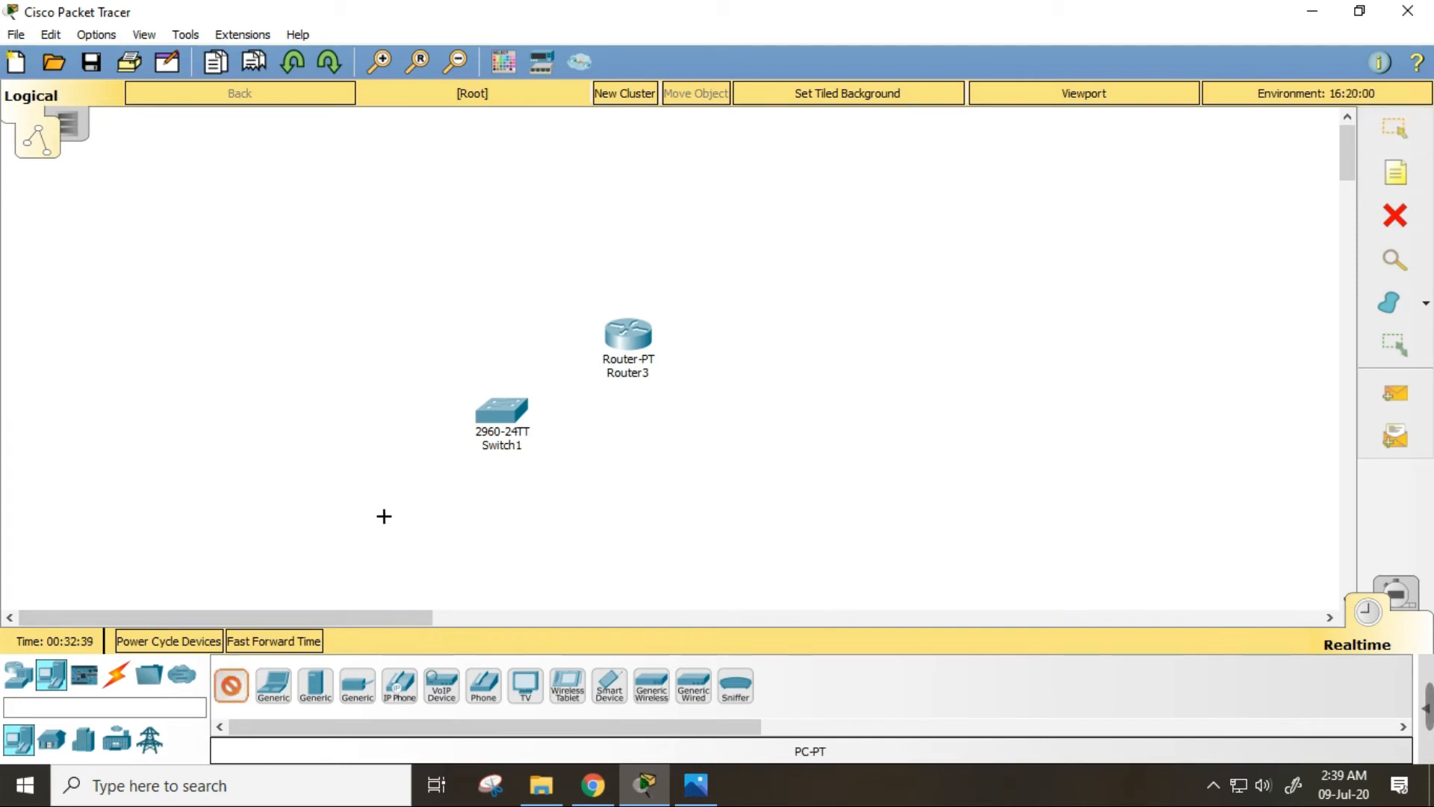
click(393, 487)
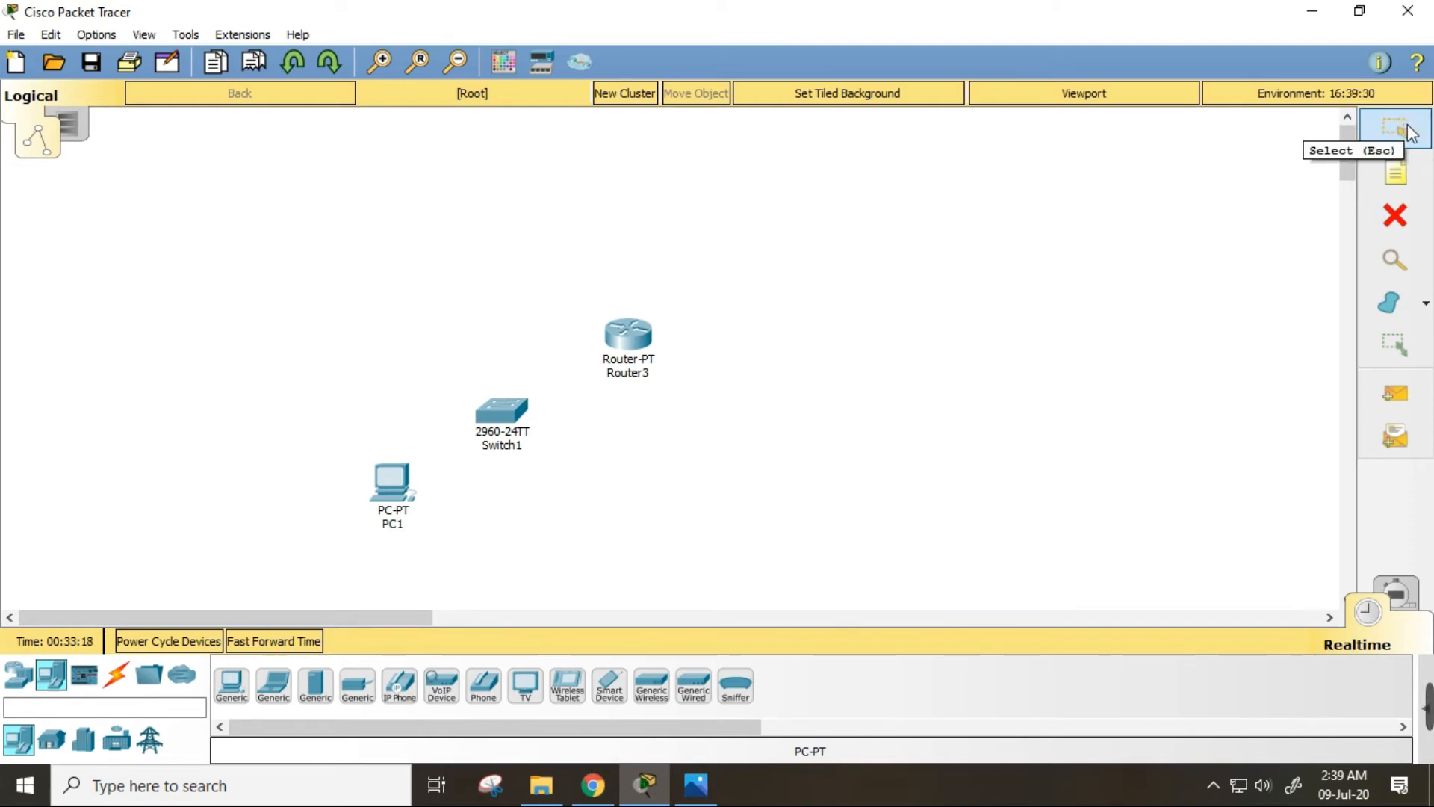
Add a text note reading "CSE ROUTER" directly above the router.
click(1393, 179)
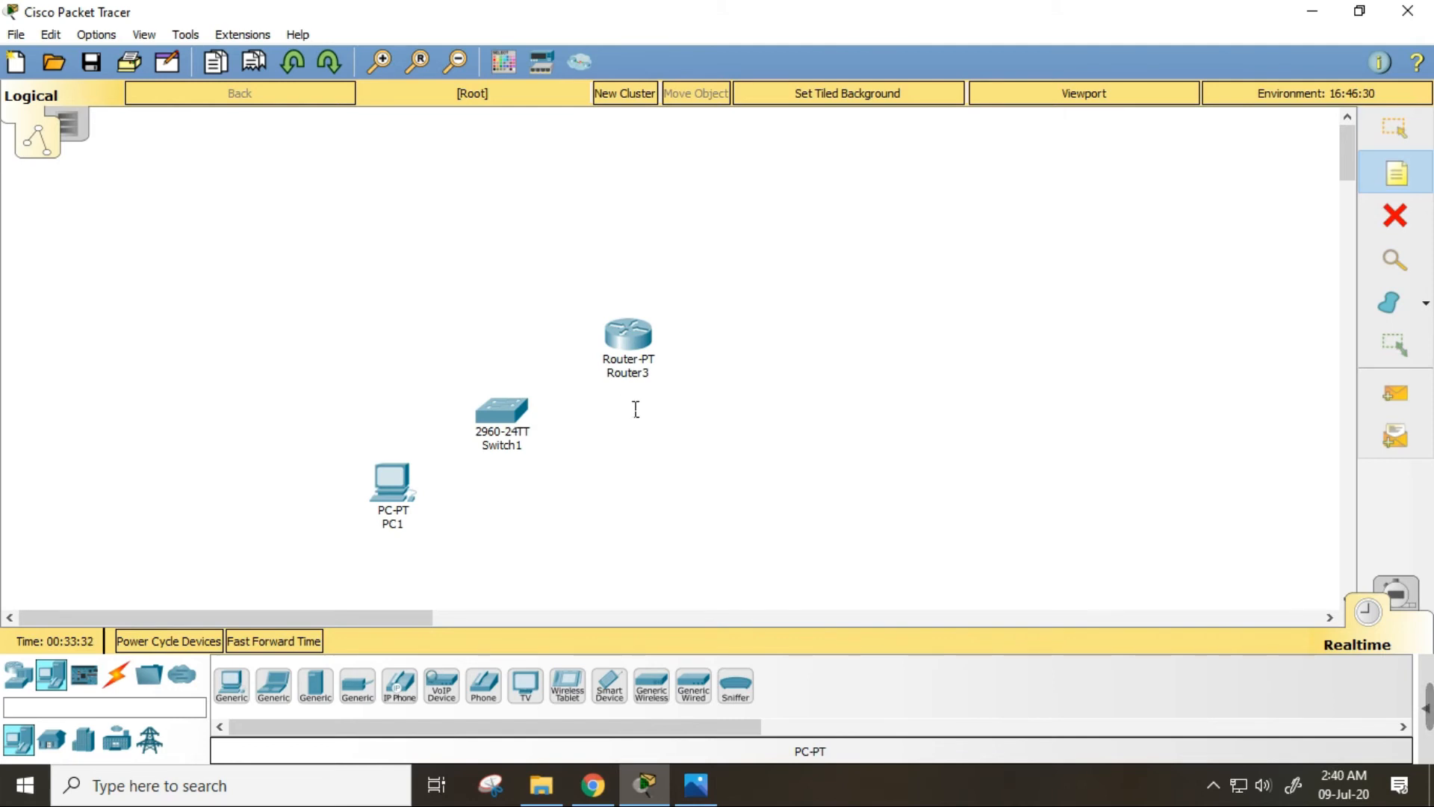
click(620, 303)
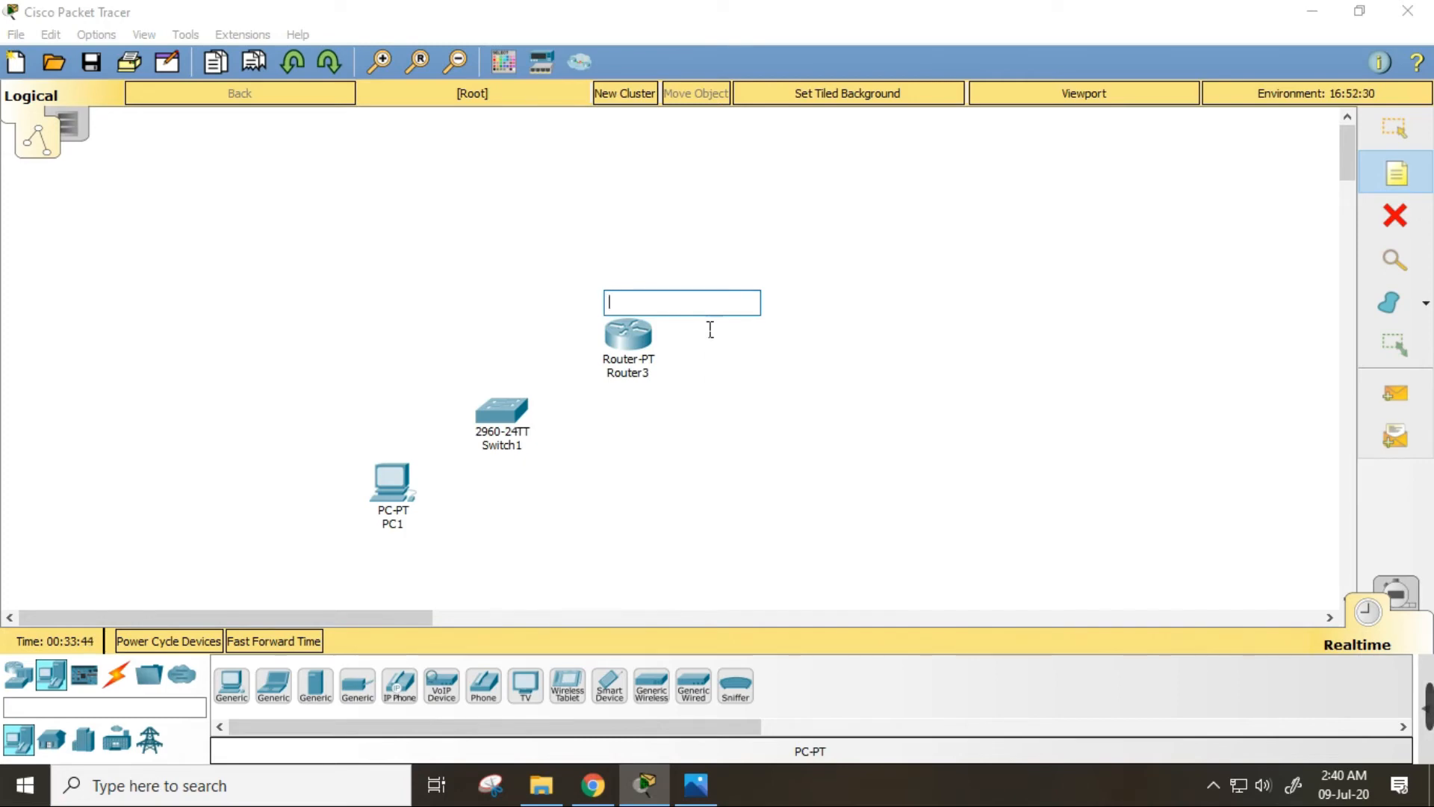
text(CSE ROUTER)
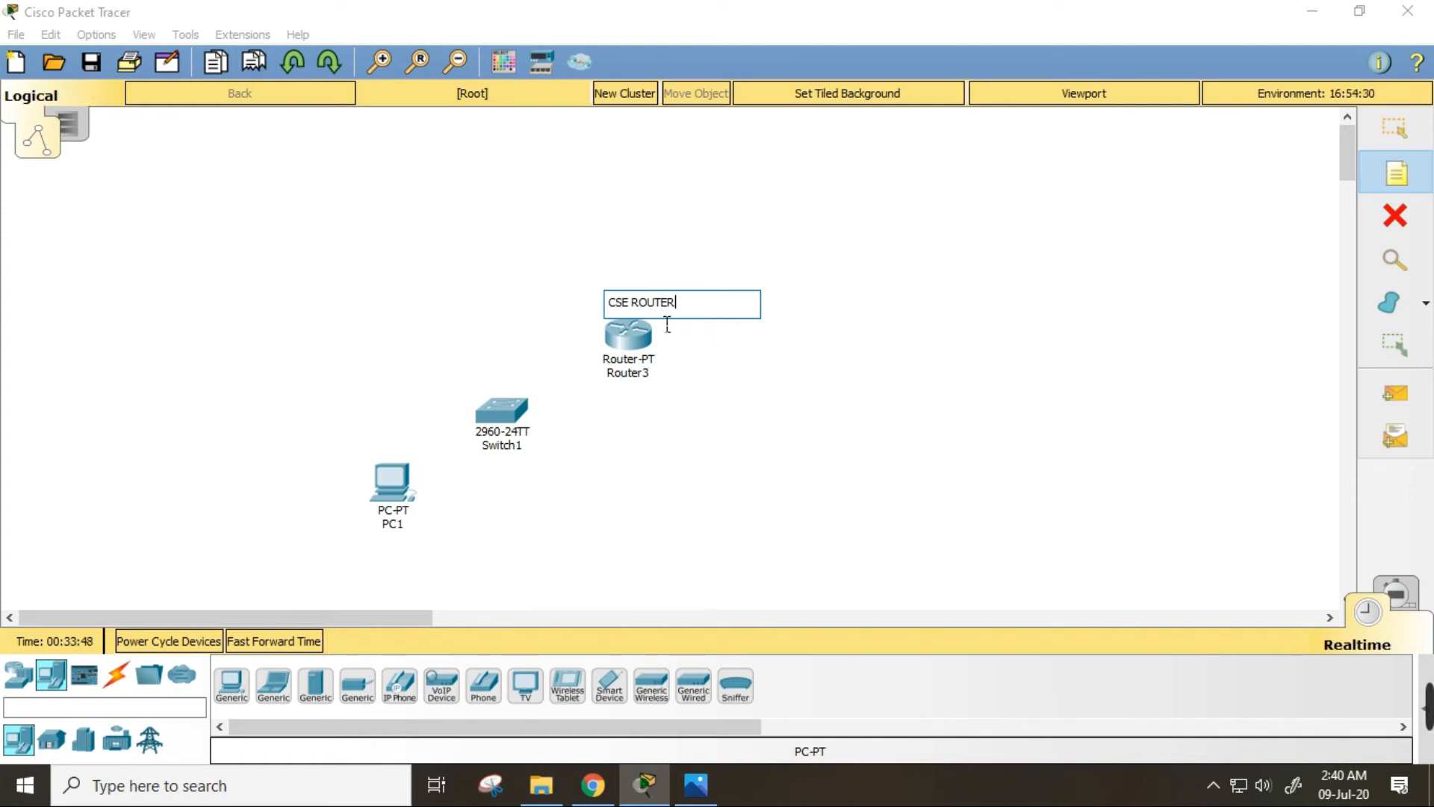
Finish the "CSE ROUTER" text note above the router.
key(Return)
click(816, 252)
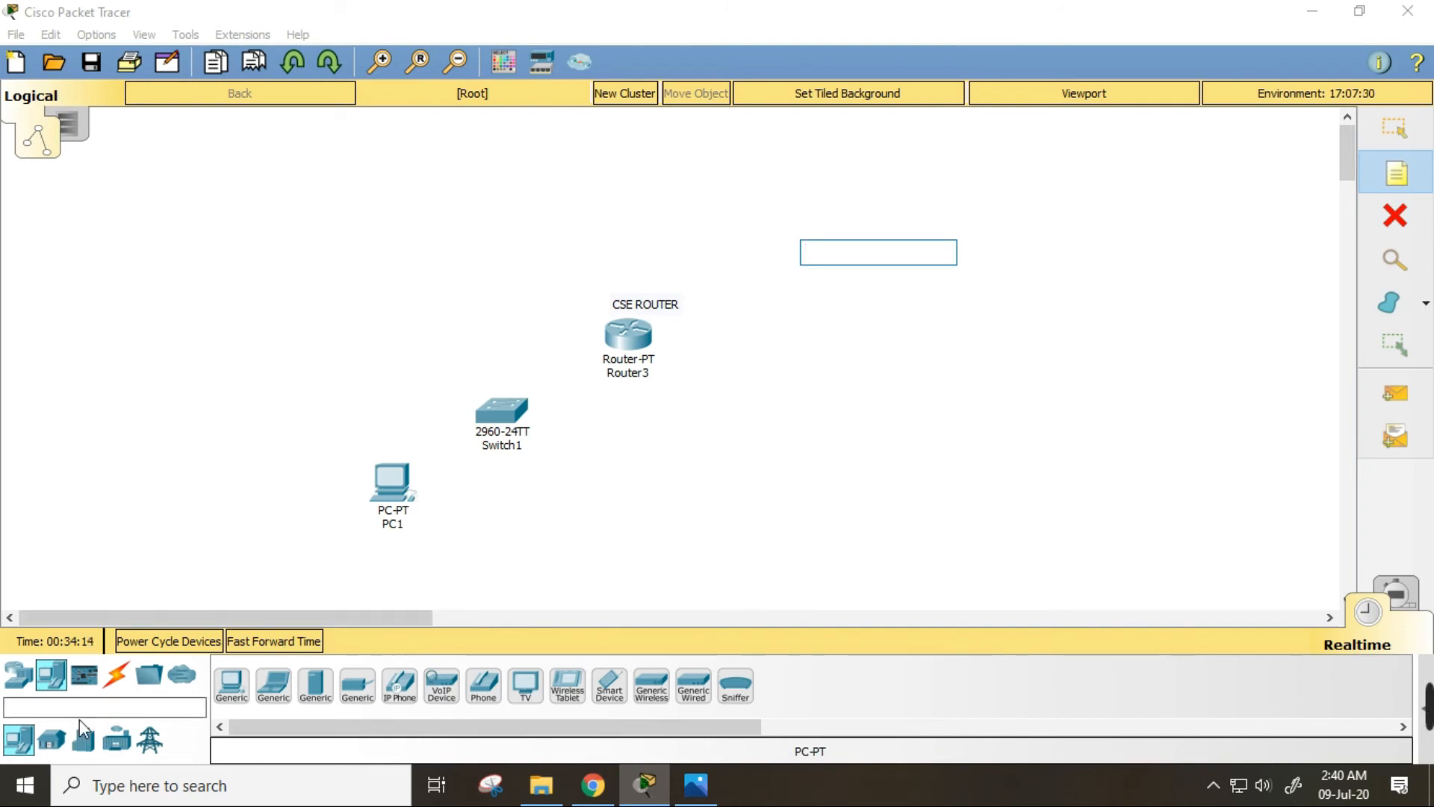
Place an extra generic PC-PT well to the right of the router, delete it with the Delete tool and return to the Select tool.
click(232, 683)
click(1156, 419)
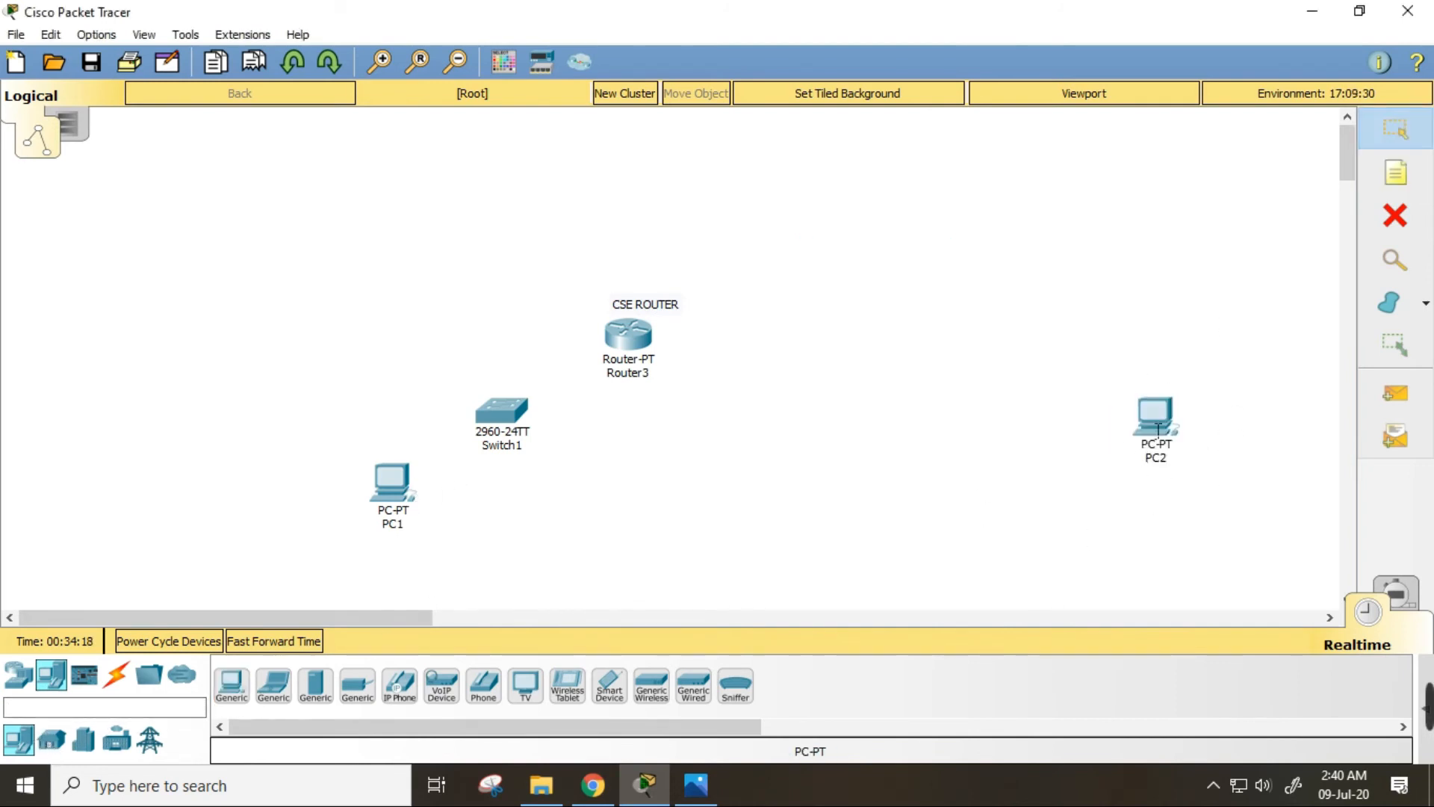
click(1398, 218)
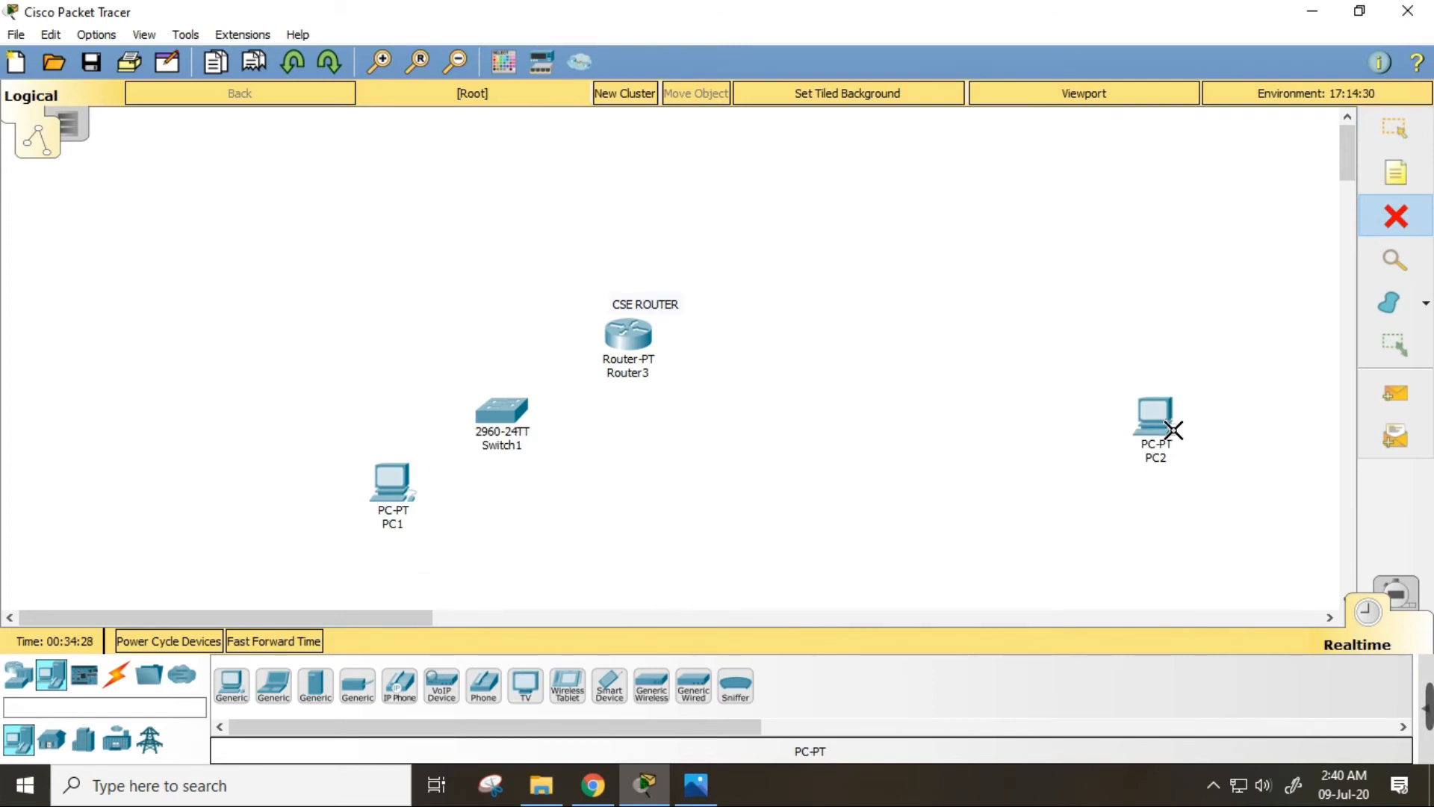
click(1174, 430)
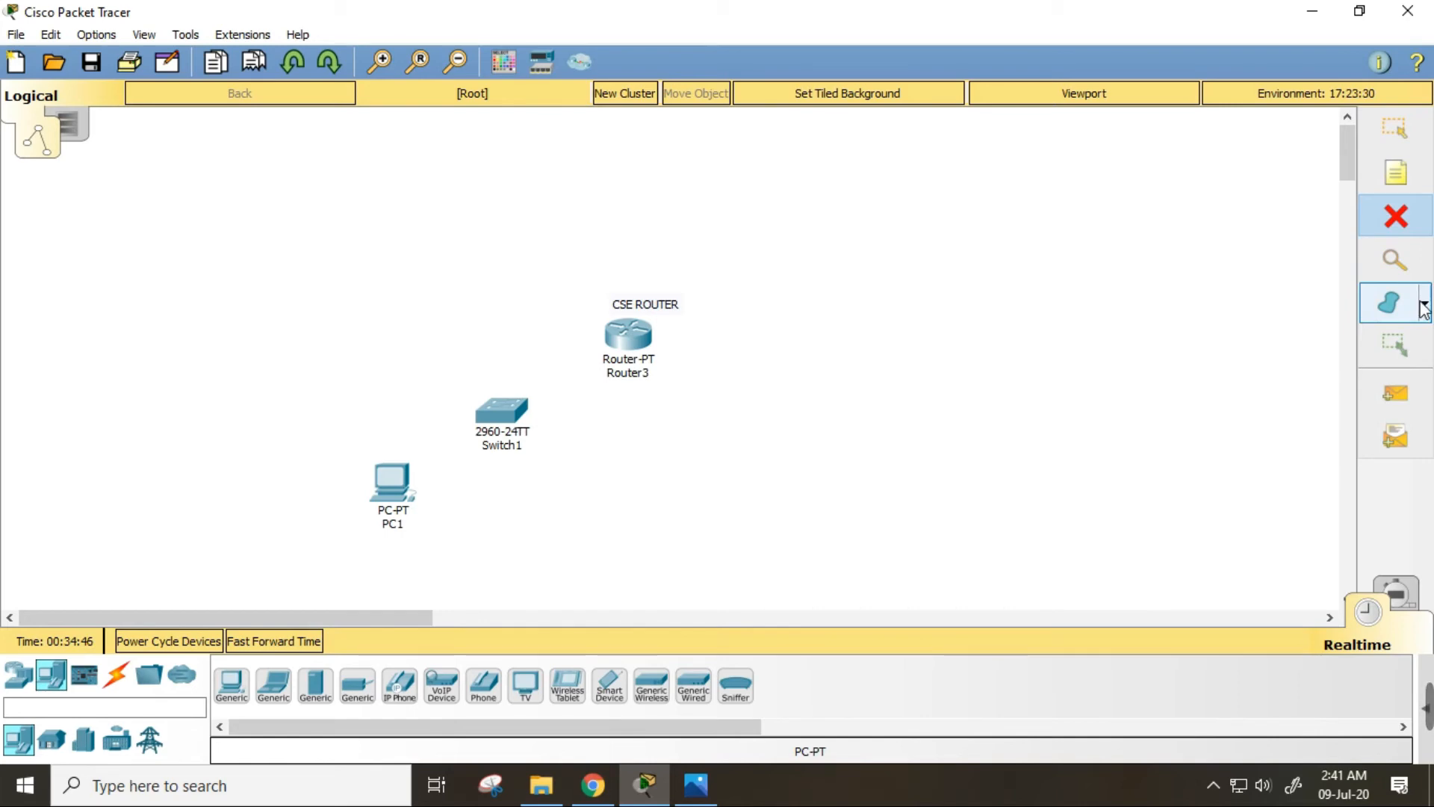
click(1407, 132)
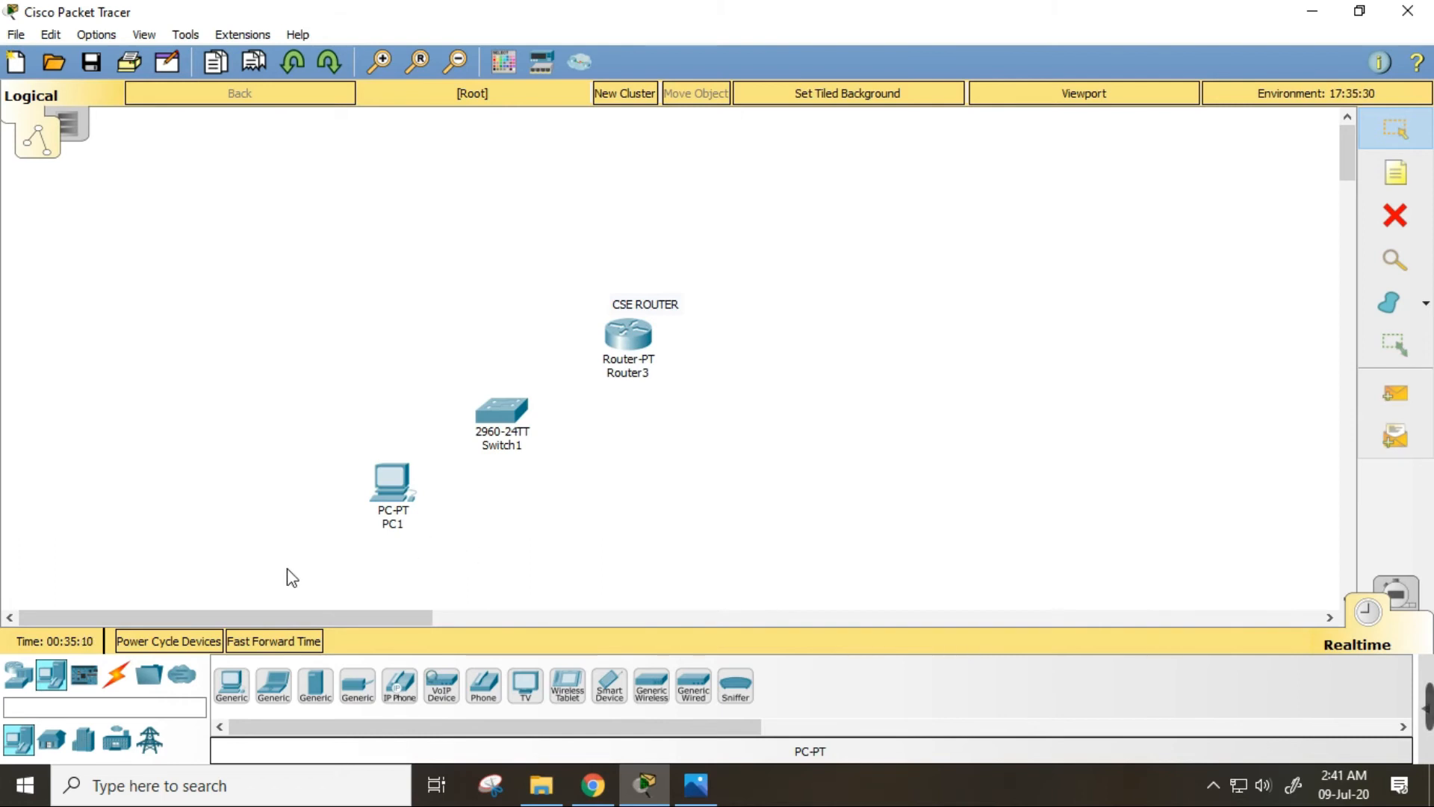
Show the connection cable types and check them against the "Interconnecting Network Devices" table in Photos, returning to Packet Tracer.
click(121, 681)
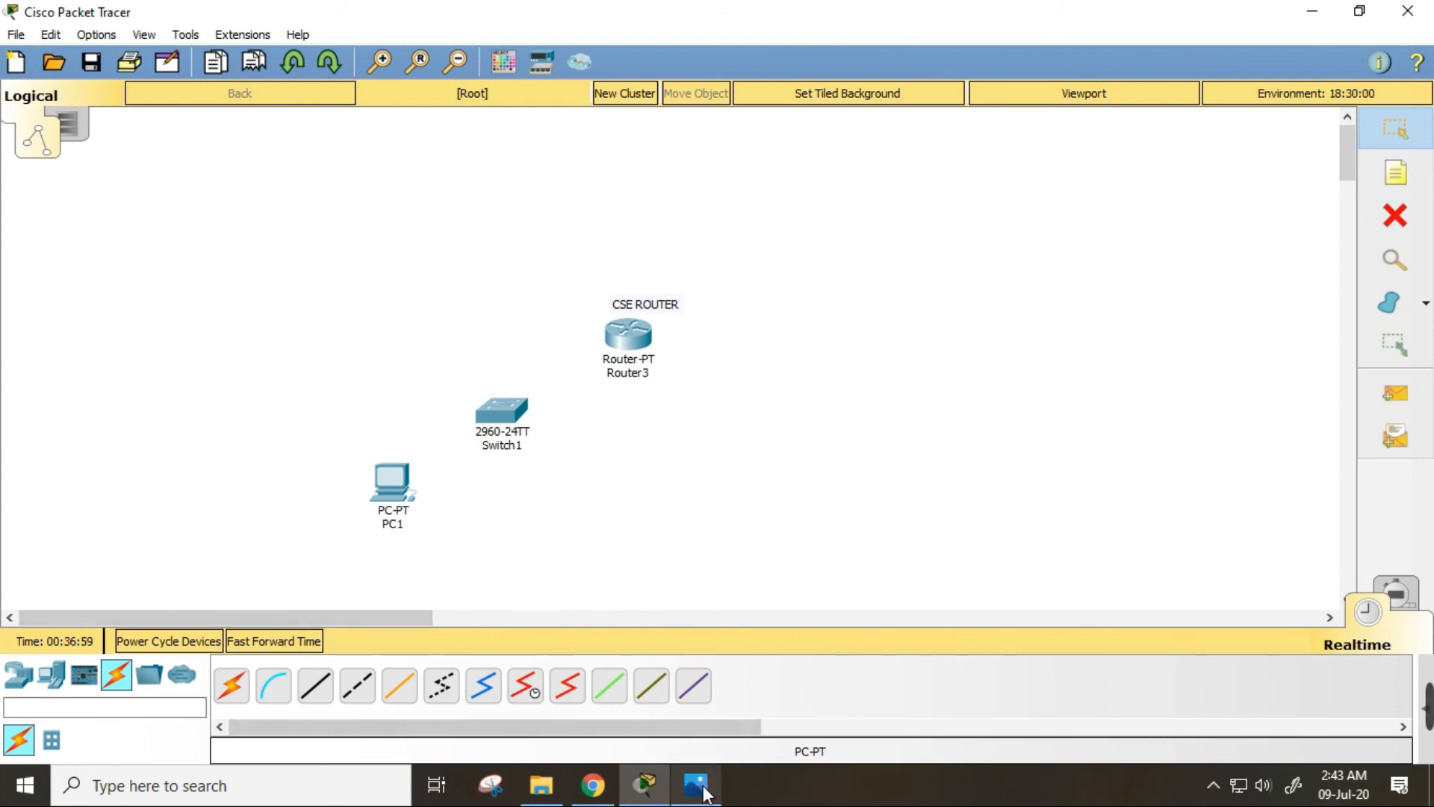
click(689, 688)
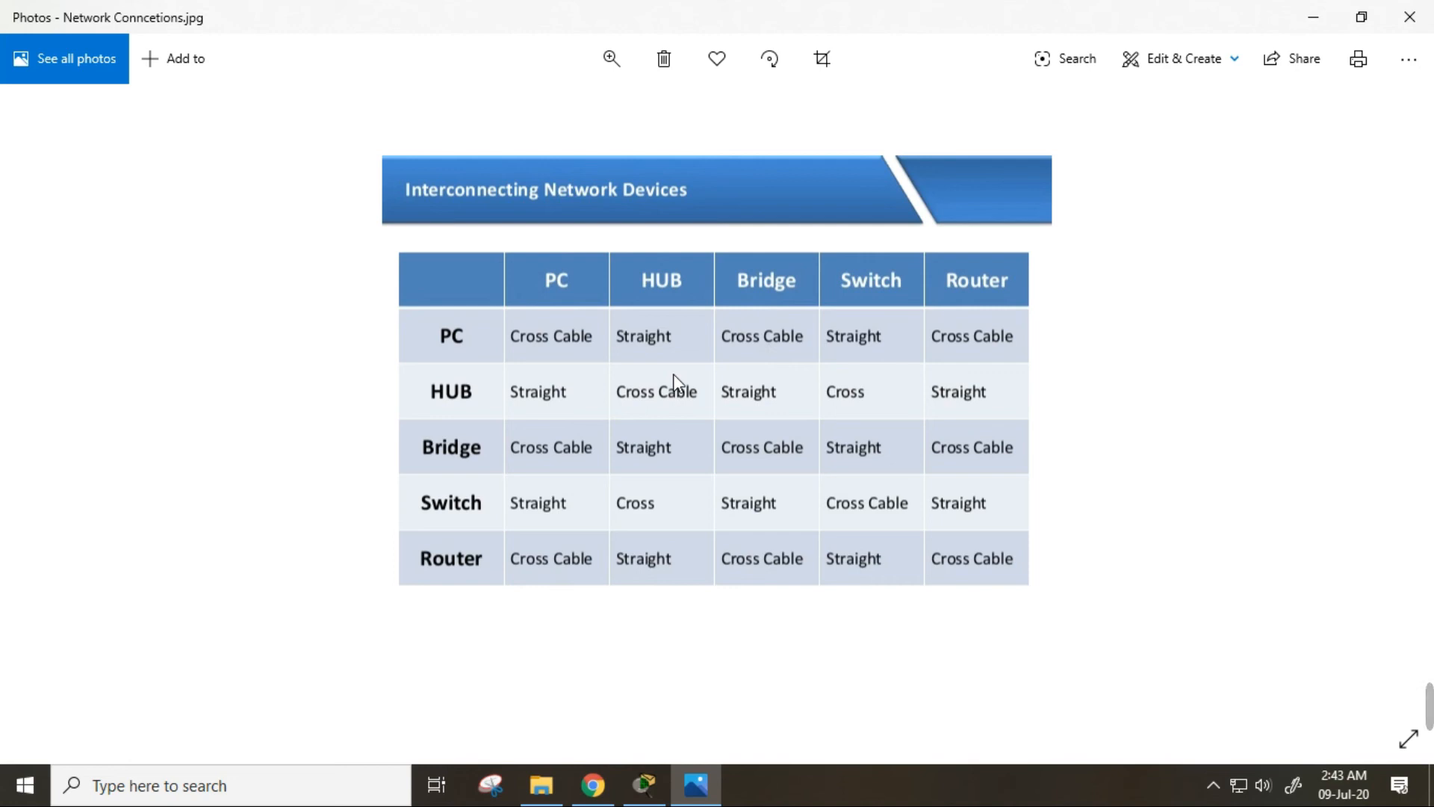
click(644, 785)
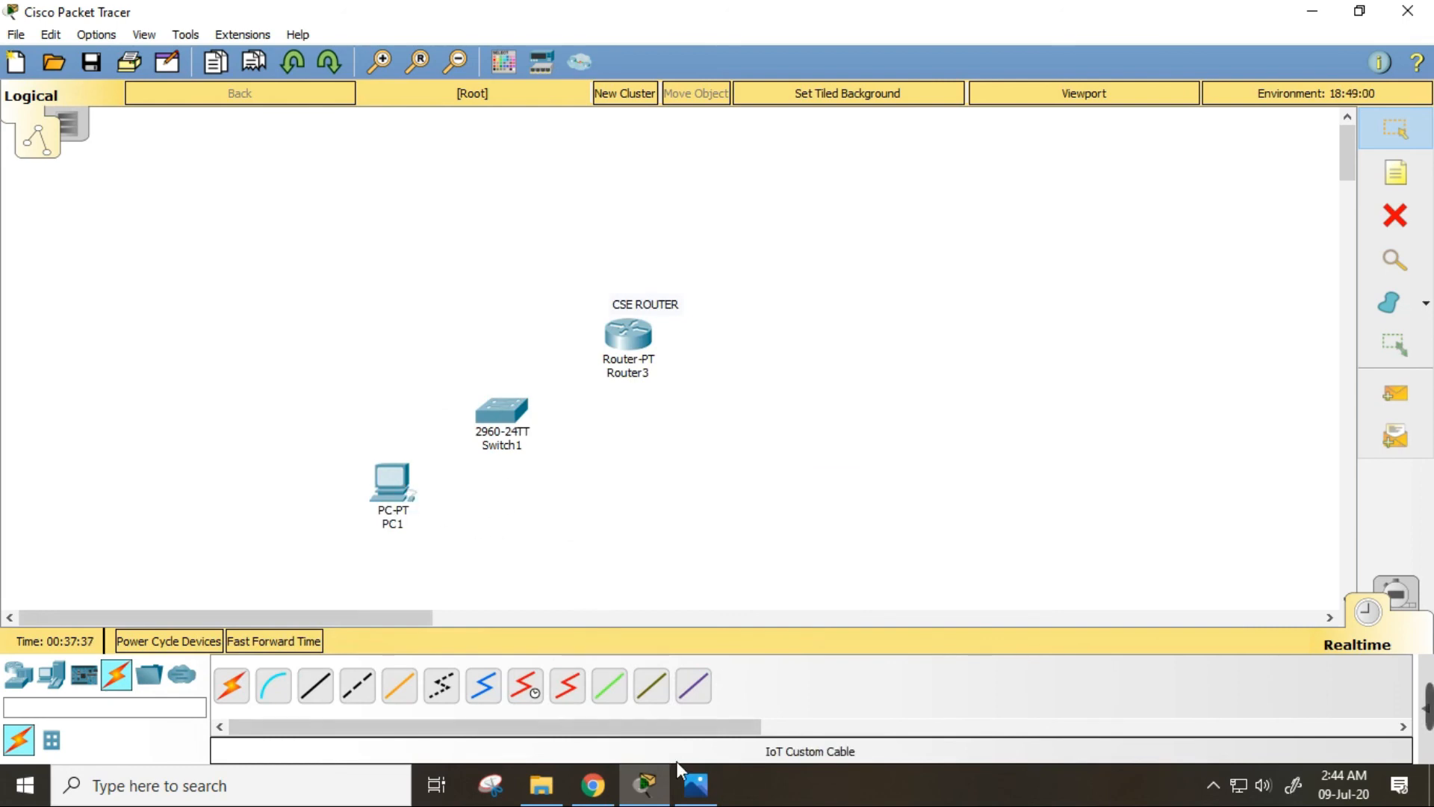
click(696, 783)
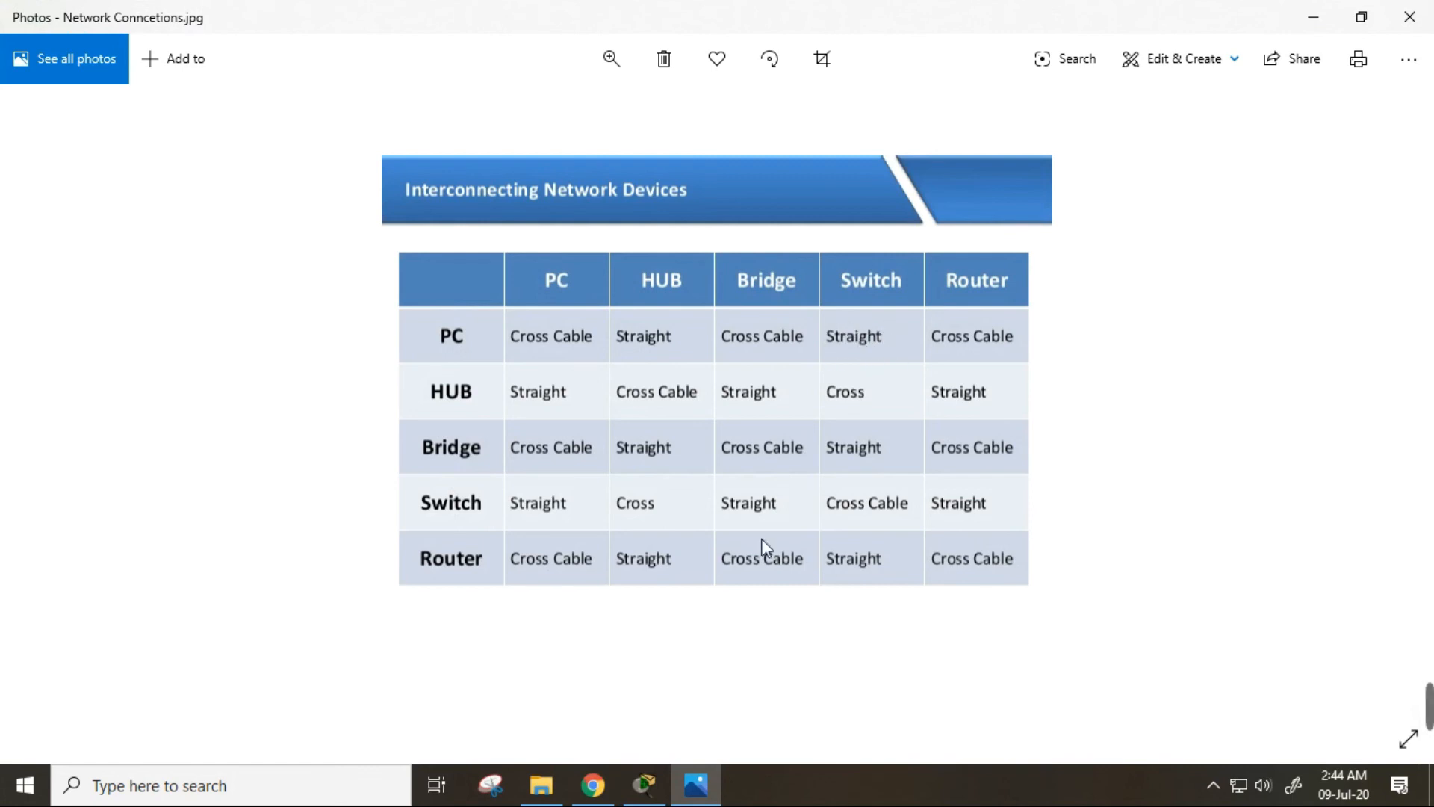
click(644, 783)
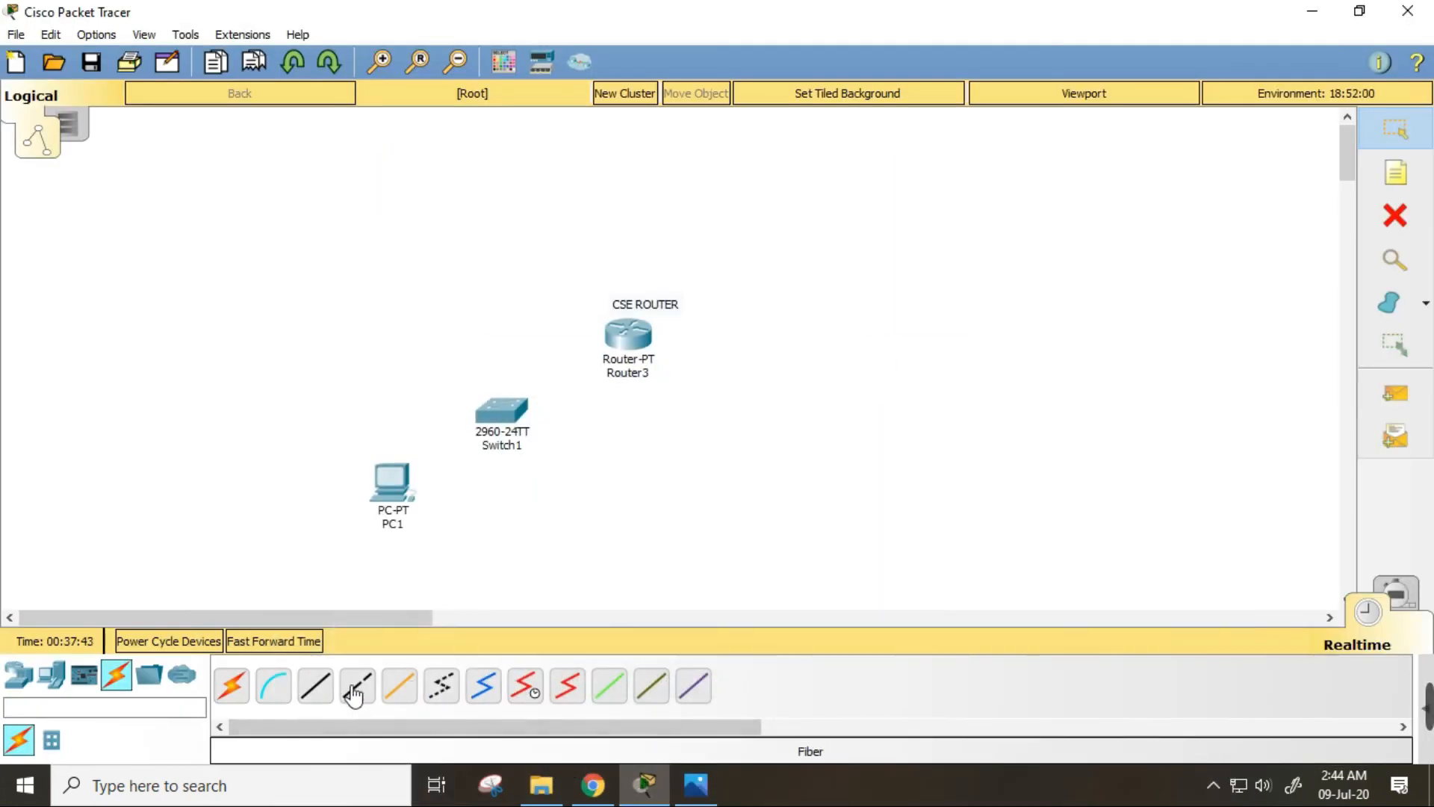
Choose the Copper Straight-Through cable as the connection type.
click(315, 686)
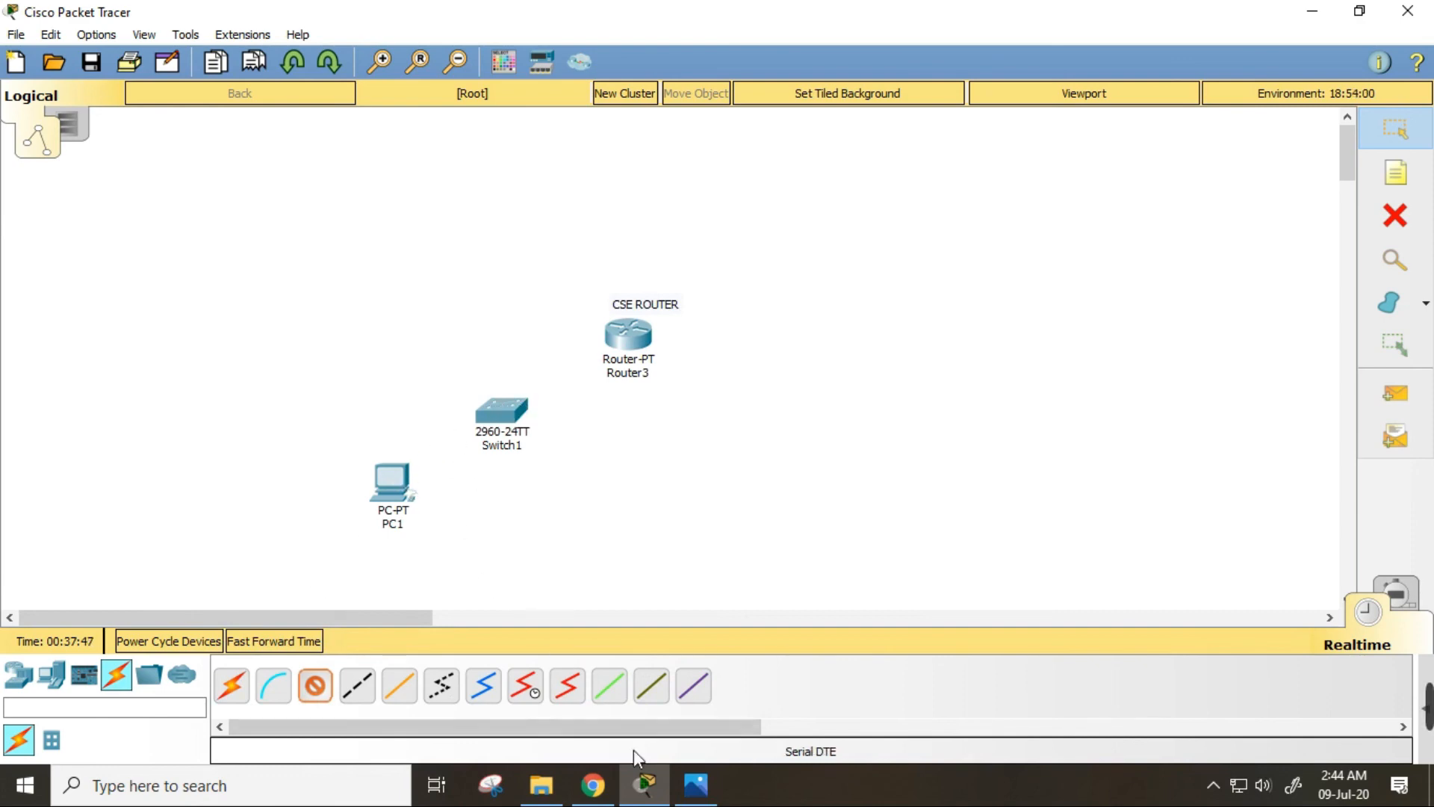
click(659, 790)
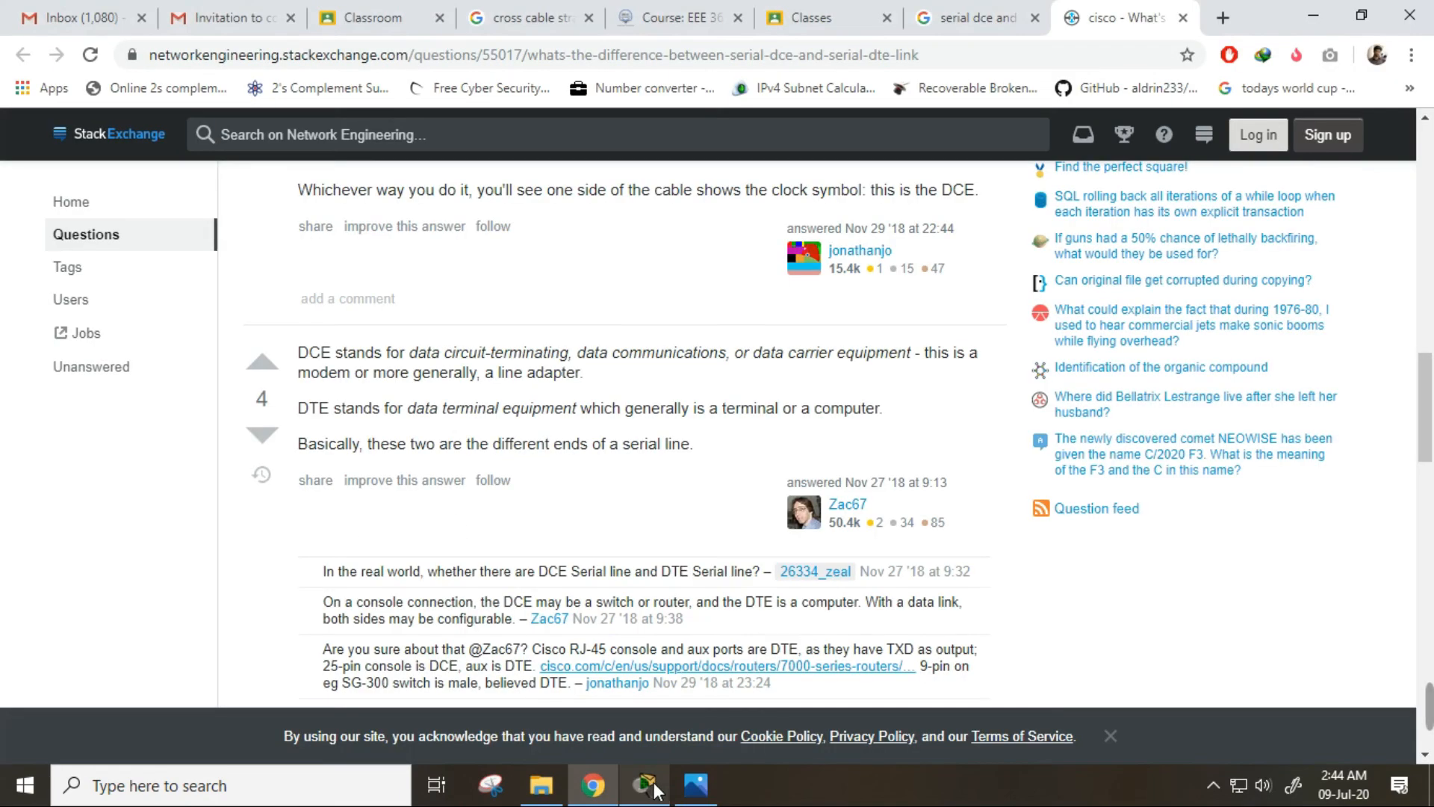
click(659, 790)
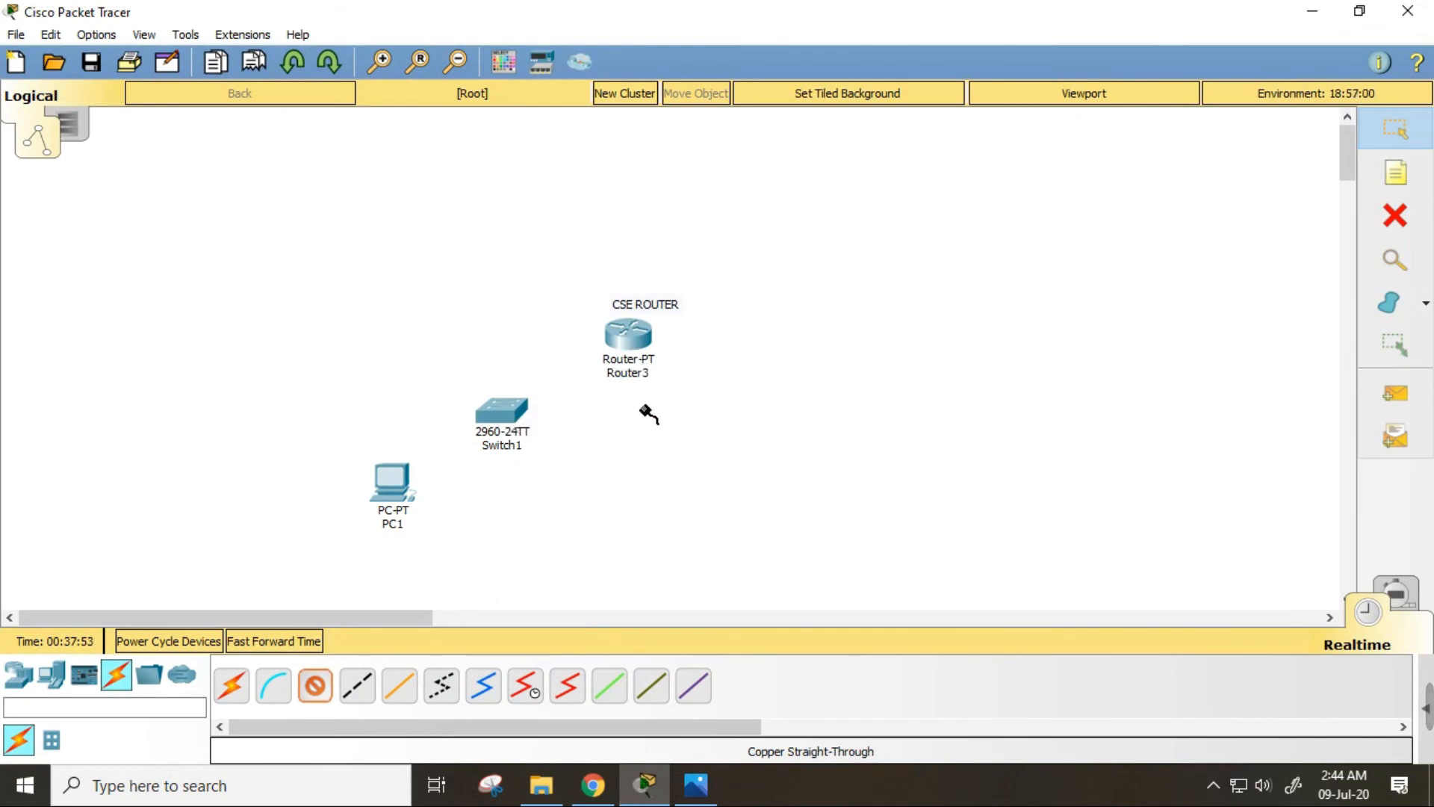
Review the straight and cross cable pairings in the Photos table again and go back to Packet Tracer.
click(699, 788)
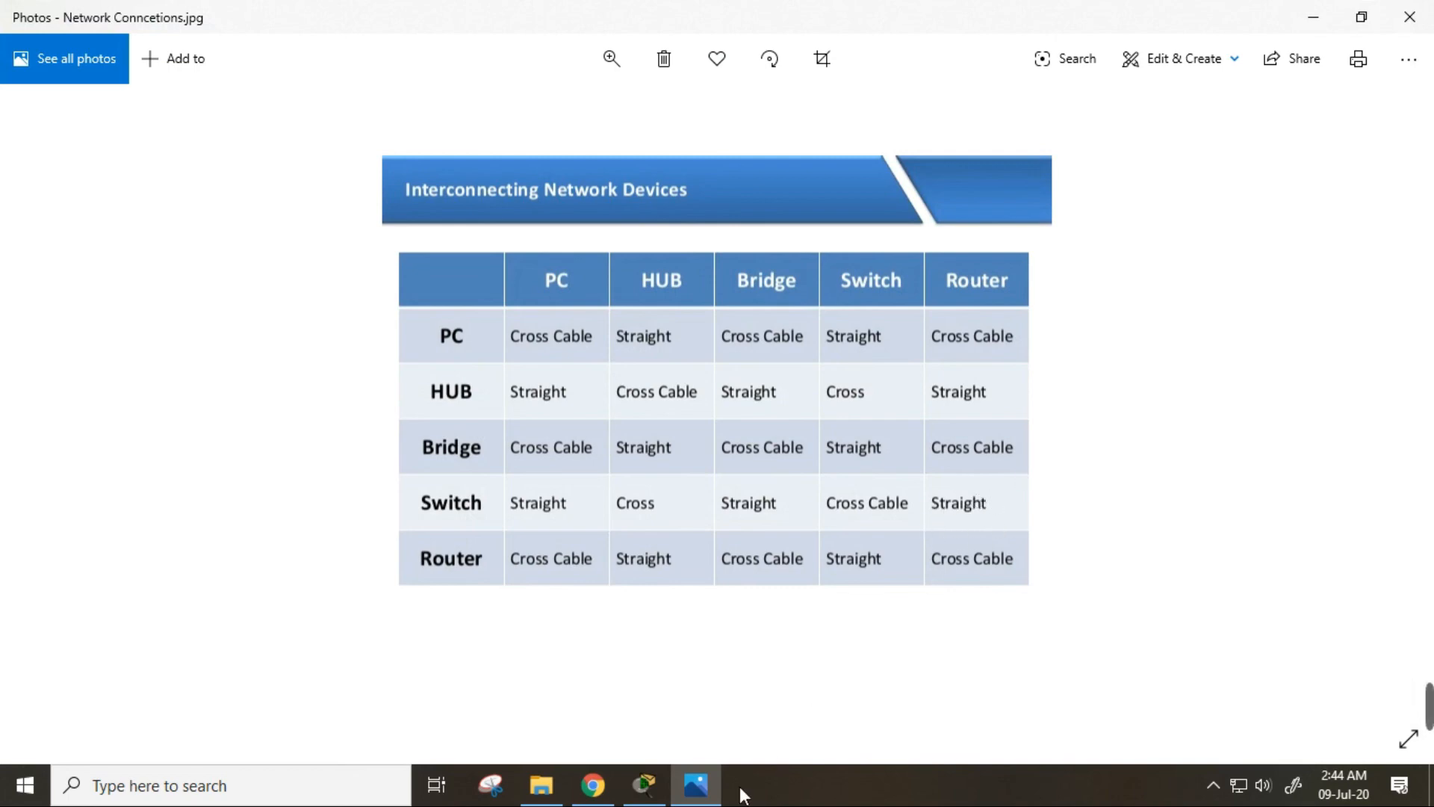
click(695, 784)
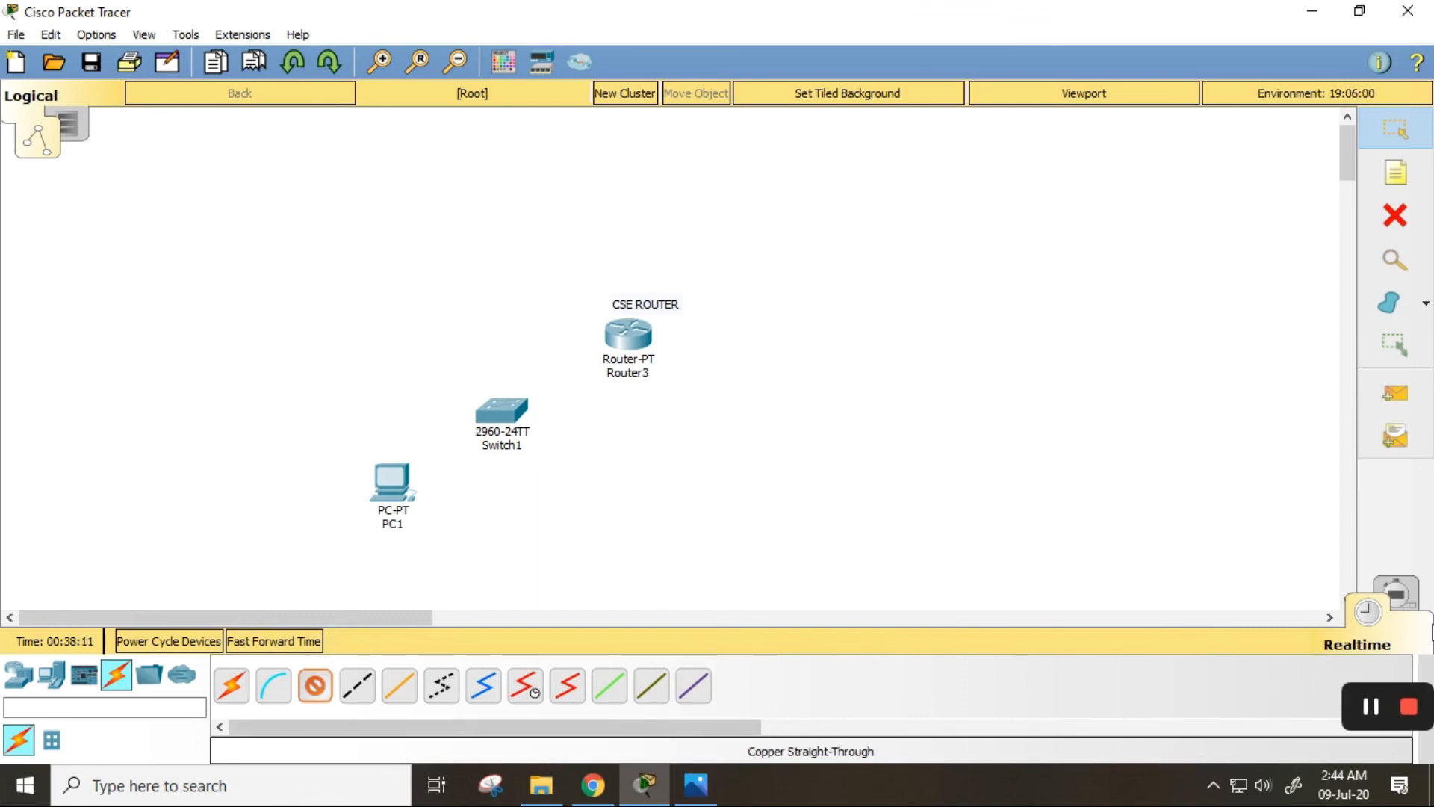
click(696, 784)
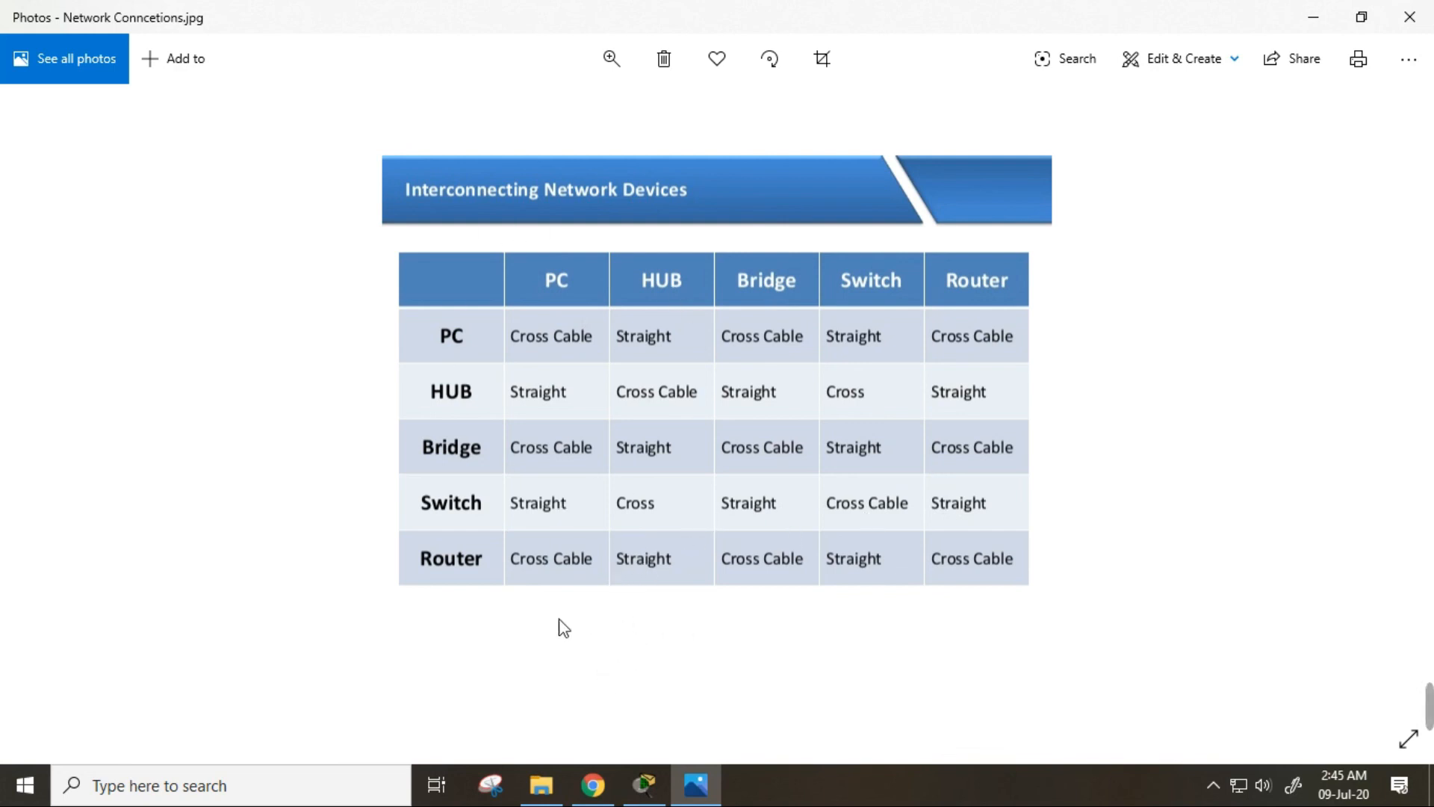
click(596, 798)
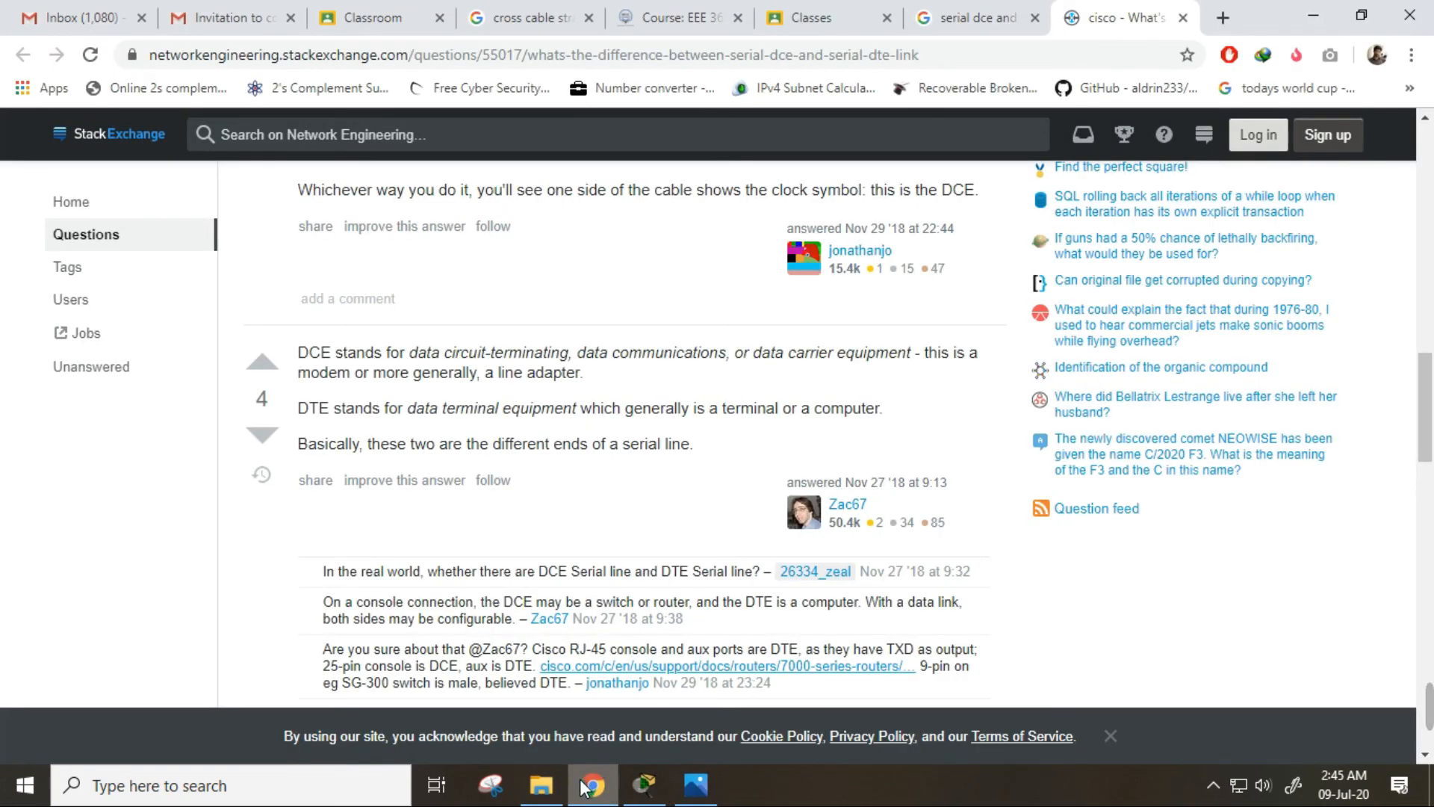
click(660, 798)
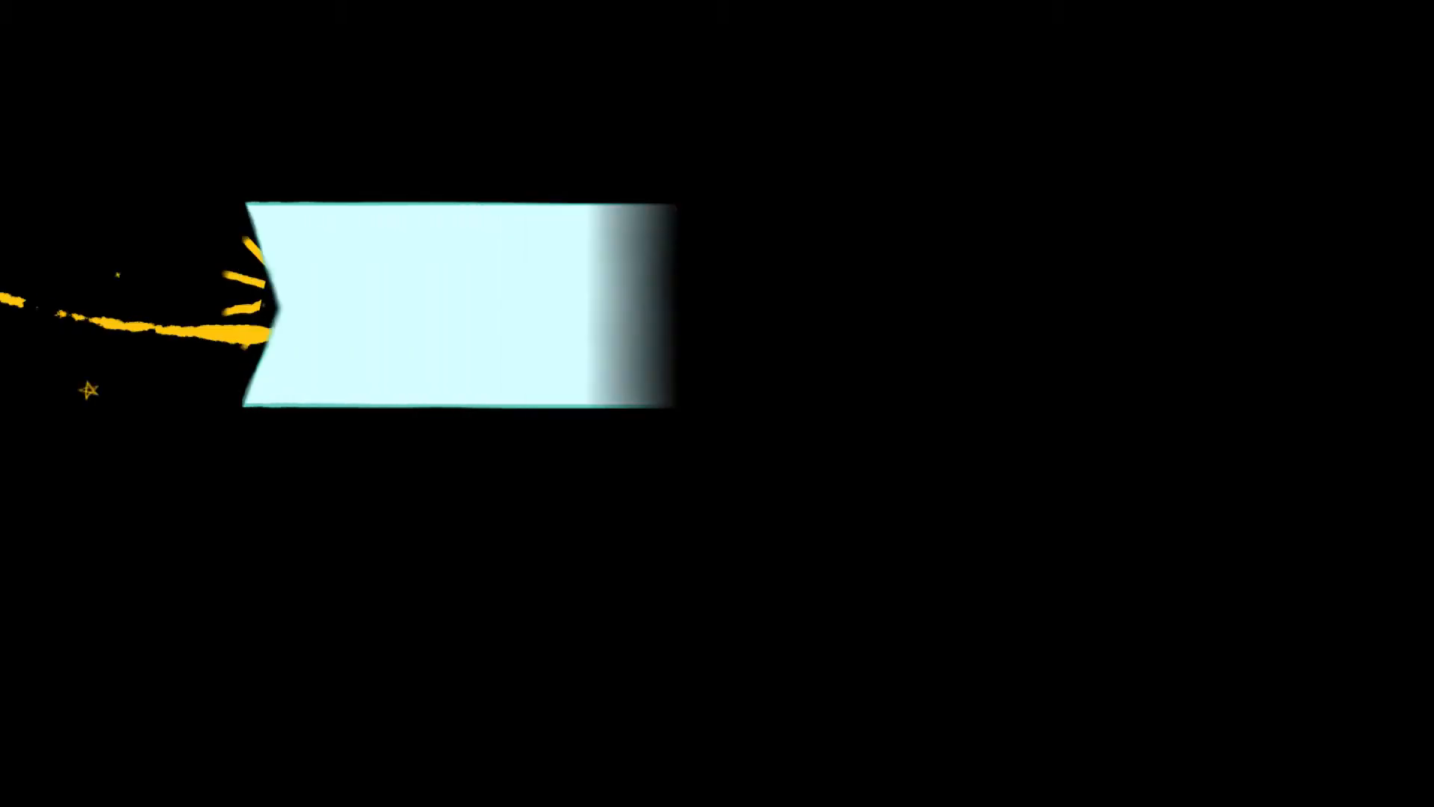